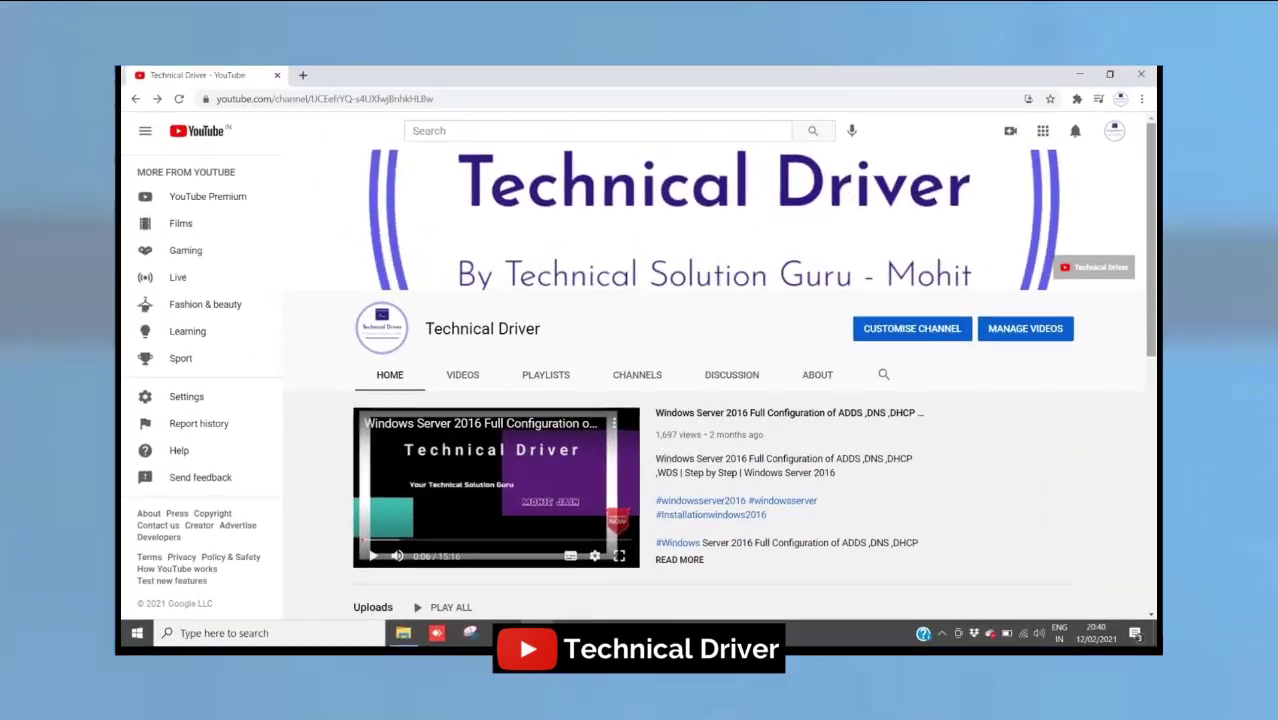
# Scroll through the Technical Driver channel home page, then close that front browser window.
pyautogui.scroll(-3, 640, 400)
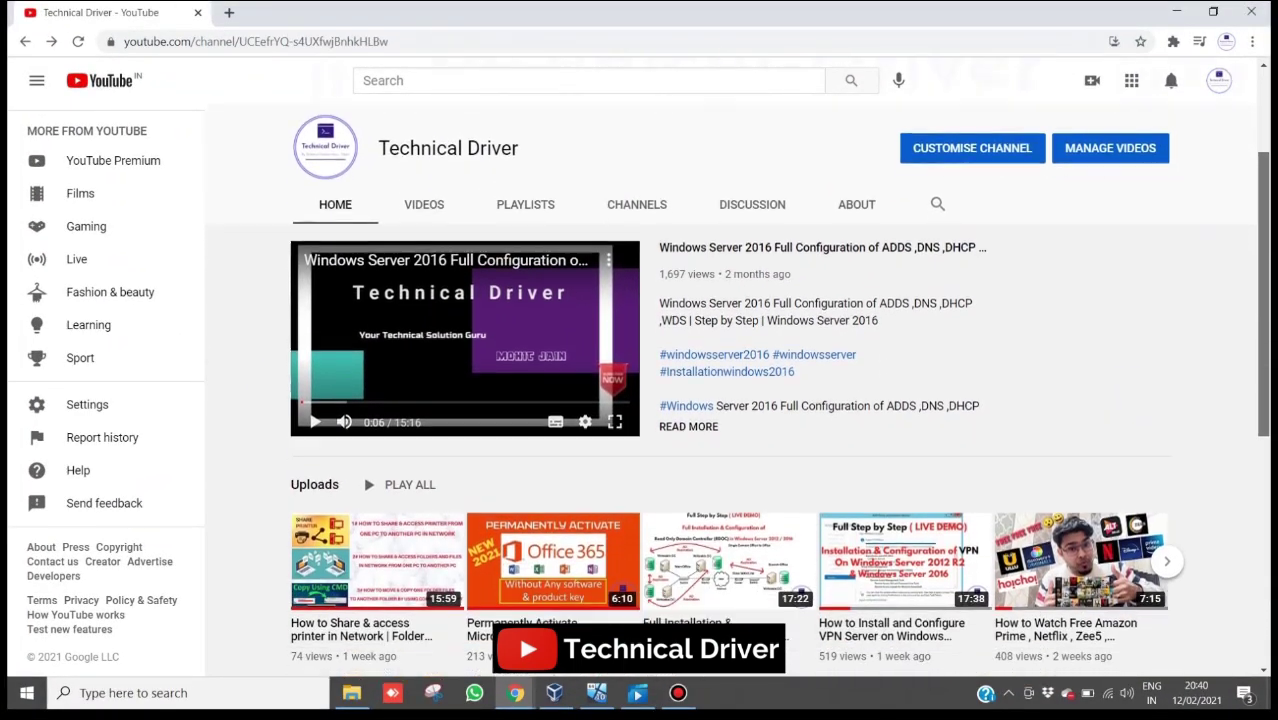
pyautogui.scroll(-1, 729, 390)
pyautogui.scroll(-1, 729, 390)
pyautogui.scroll(-1, 729, 390)
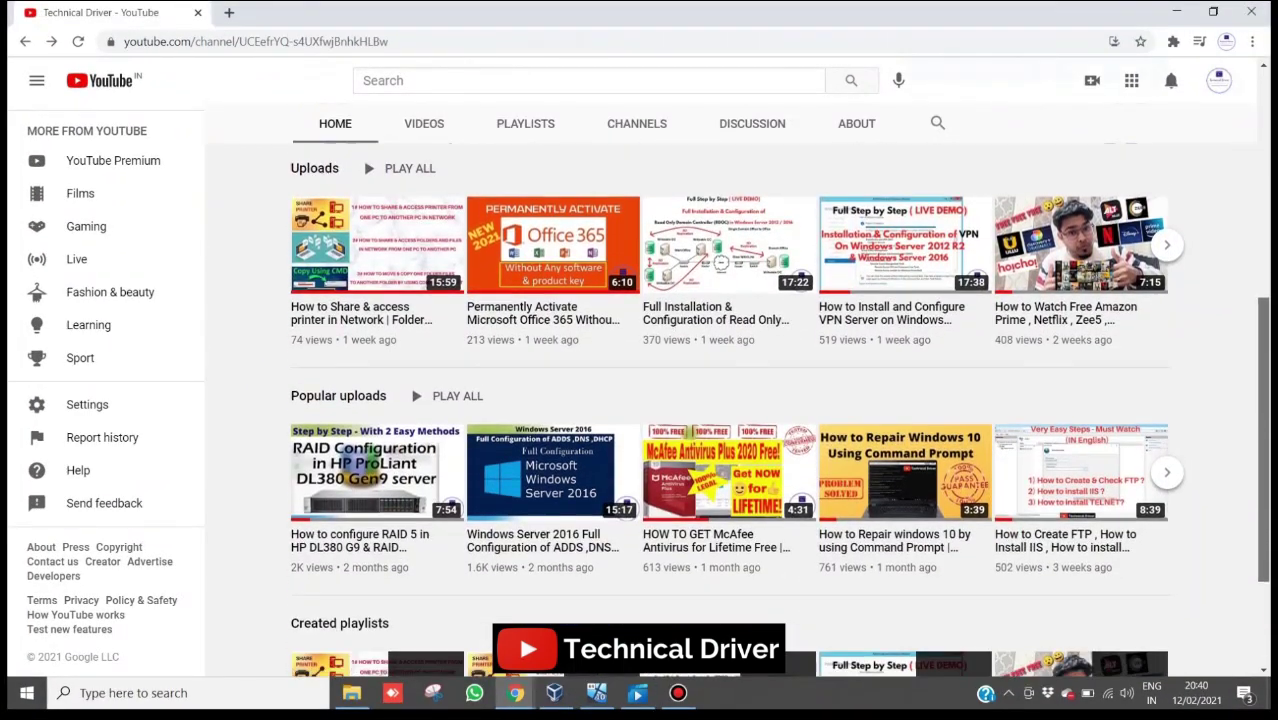
pyautogui.scroll(-1, 729, 400)
pyautogui.scroll(-1, 729, 400)
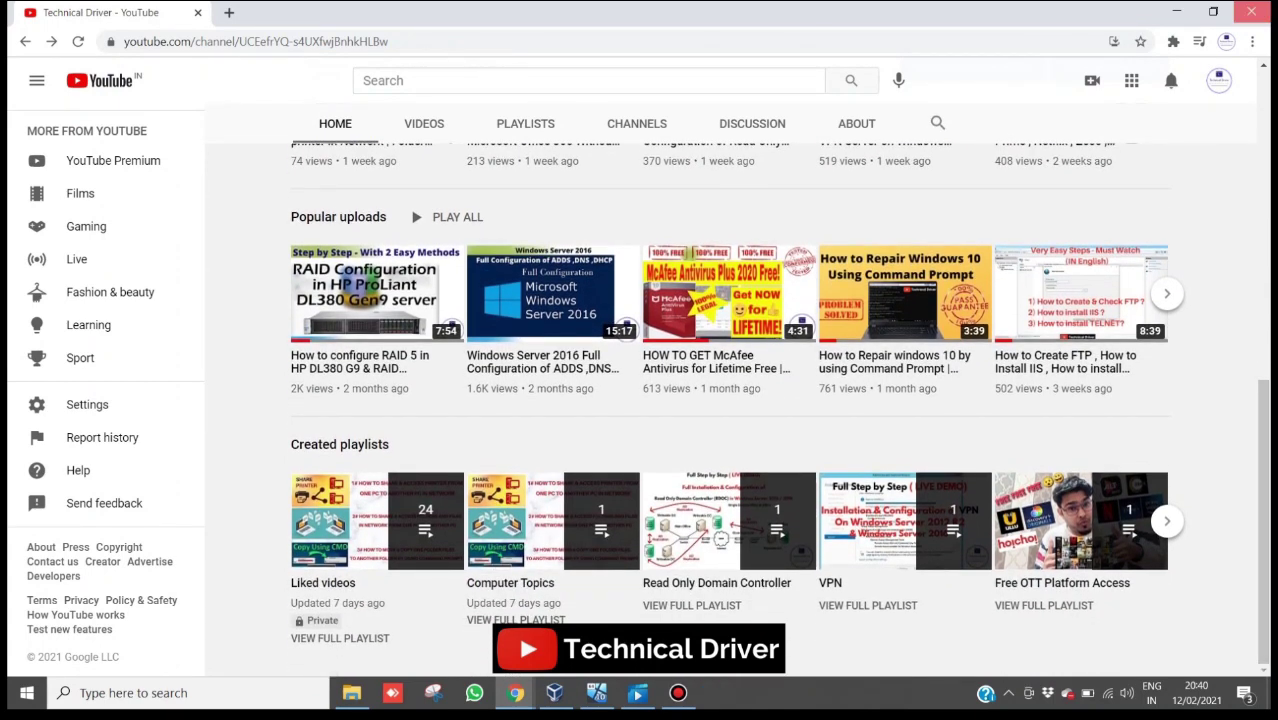
pyautogui.click(1251, 12)
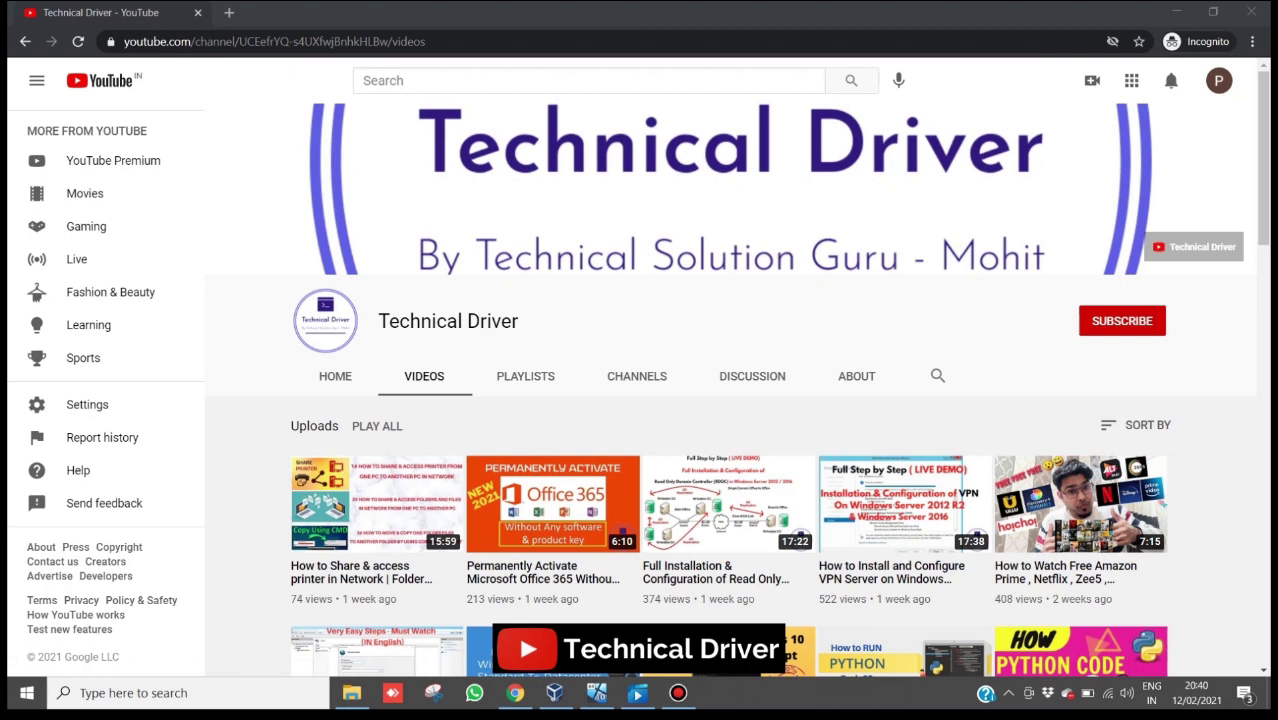
# Scroll down and back up through the channel's Videos page in the incognito window.
pyautogui.scroll(-5, 1027, 406)
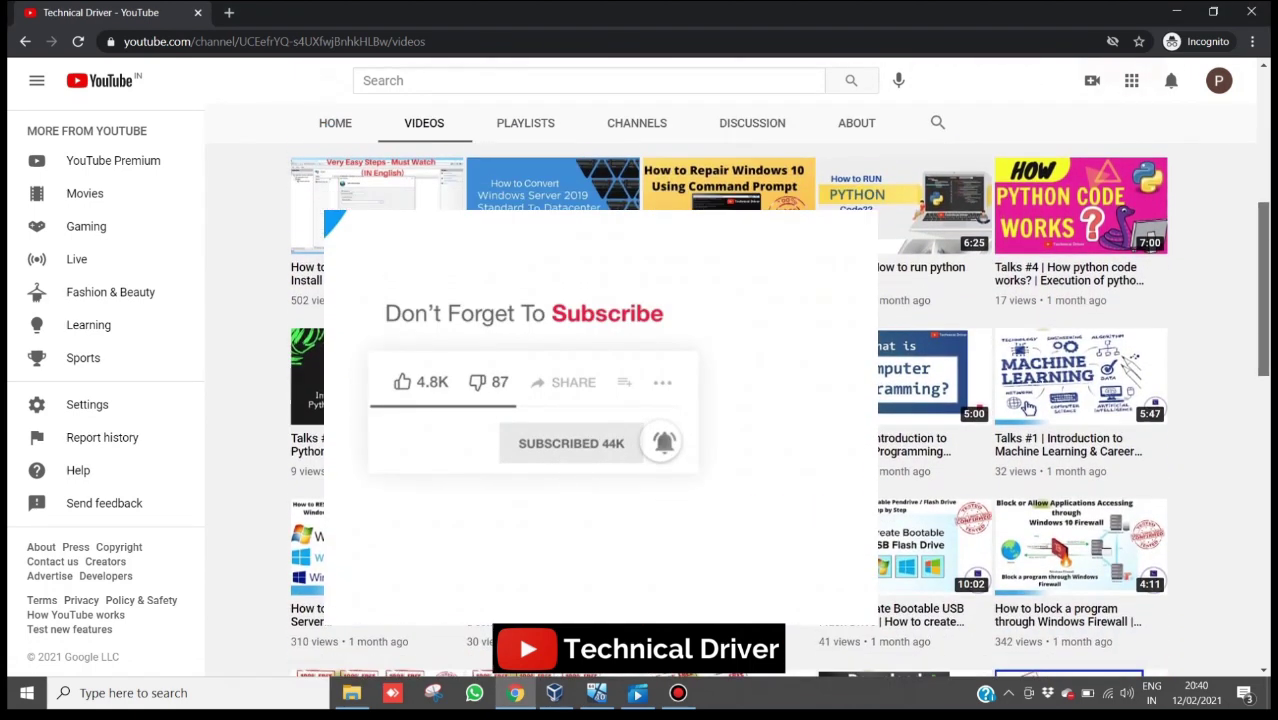
pyautogui.scroll(-3, 728, 410)
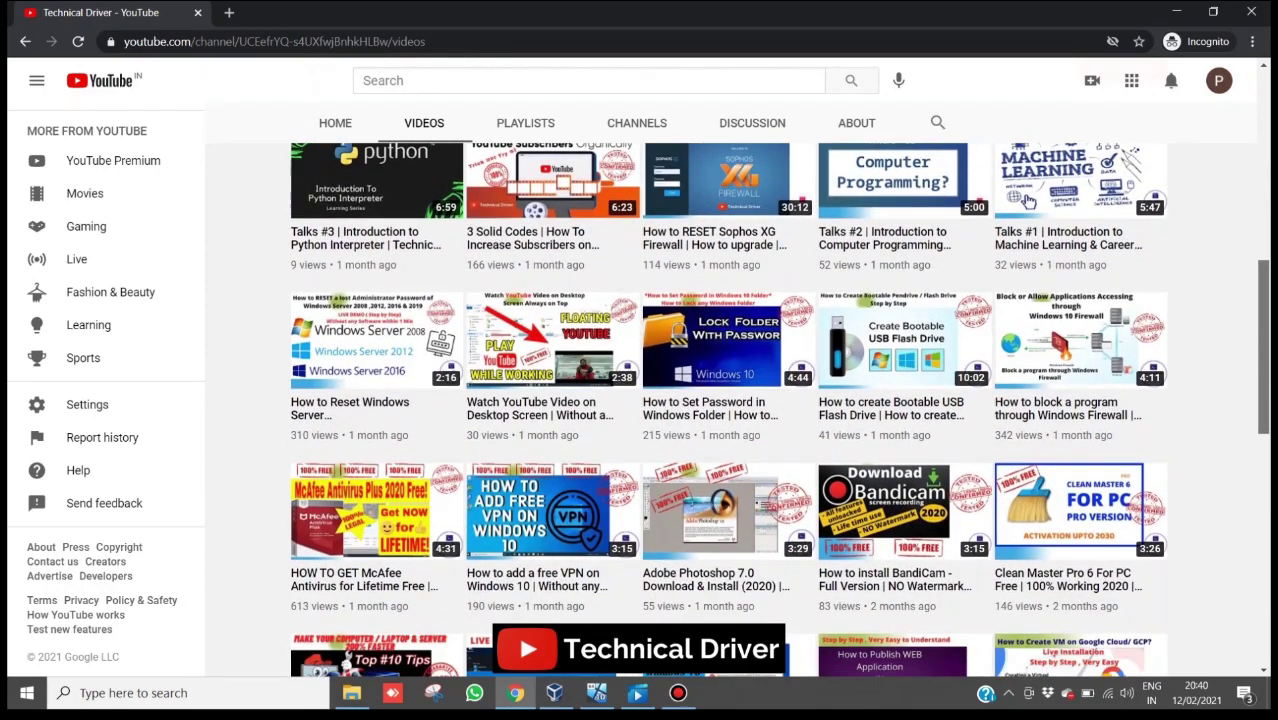
pyautogui.scroll(-2, 1027, 200)
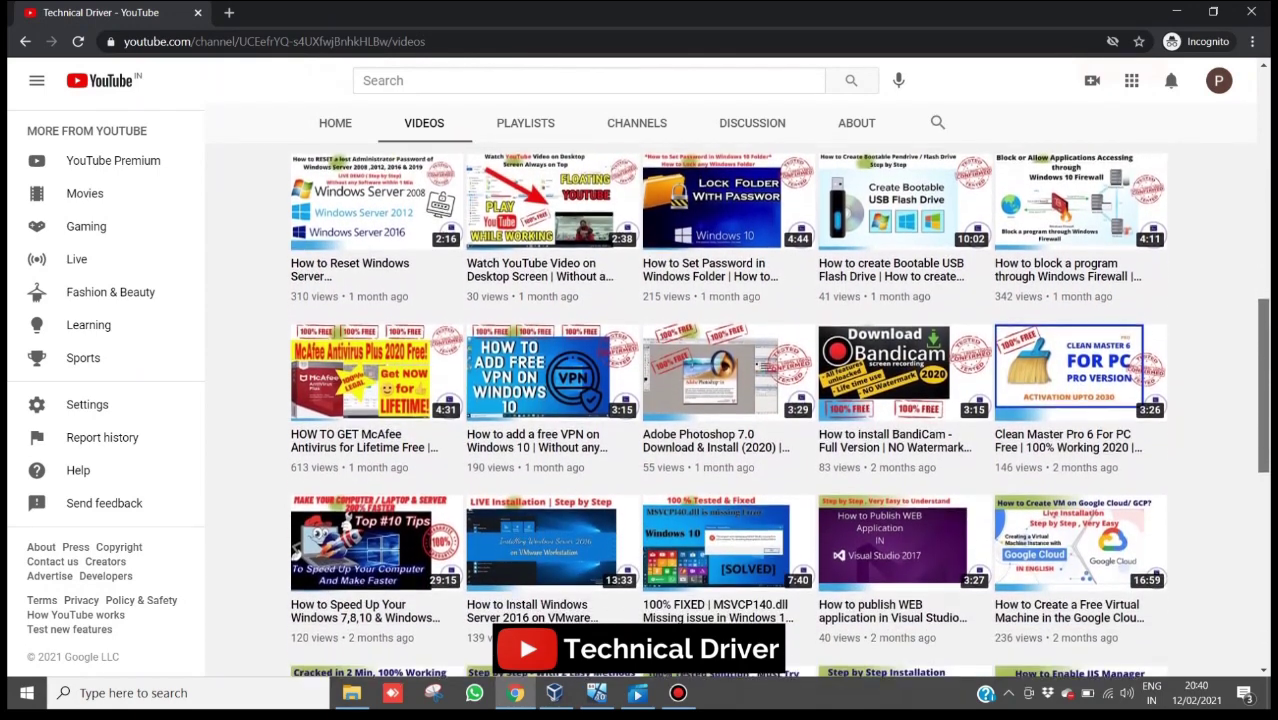
pyautogui.scroll(-3, 729, 409)
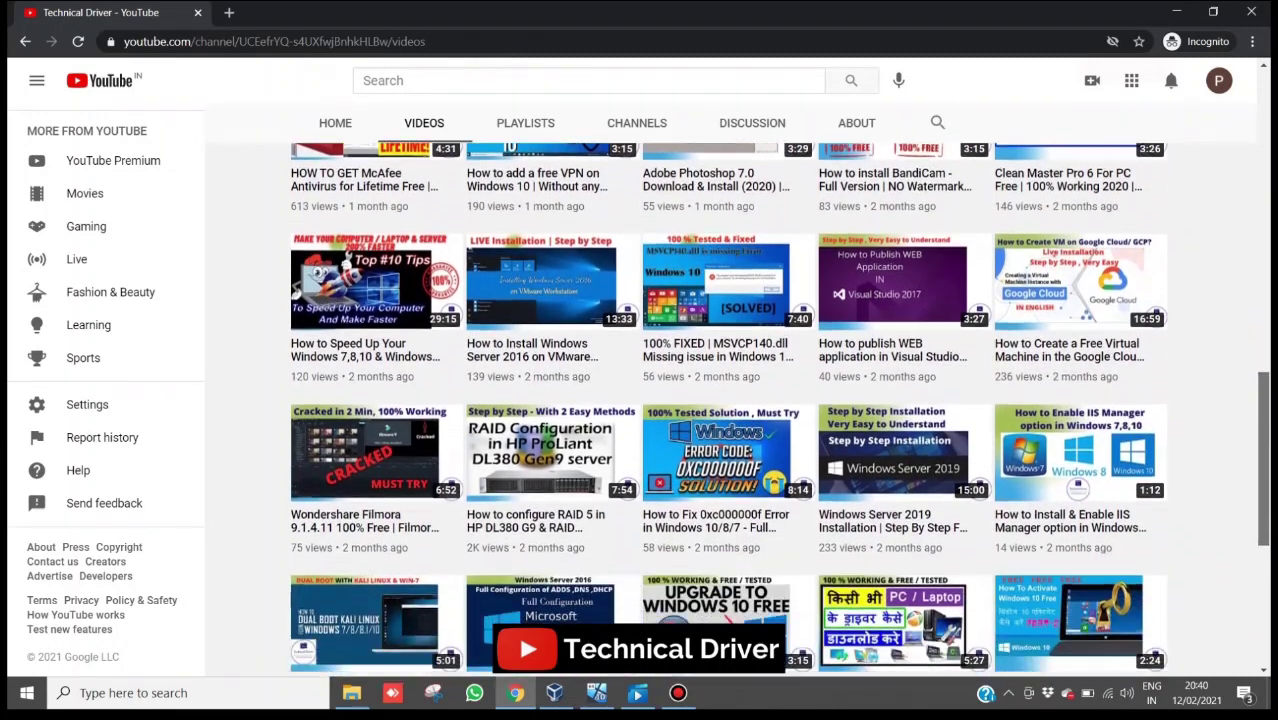
pyautogui.scroll(-2, 728, 410)
pyautogui.scroll(-1, 728, 410)
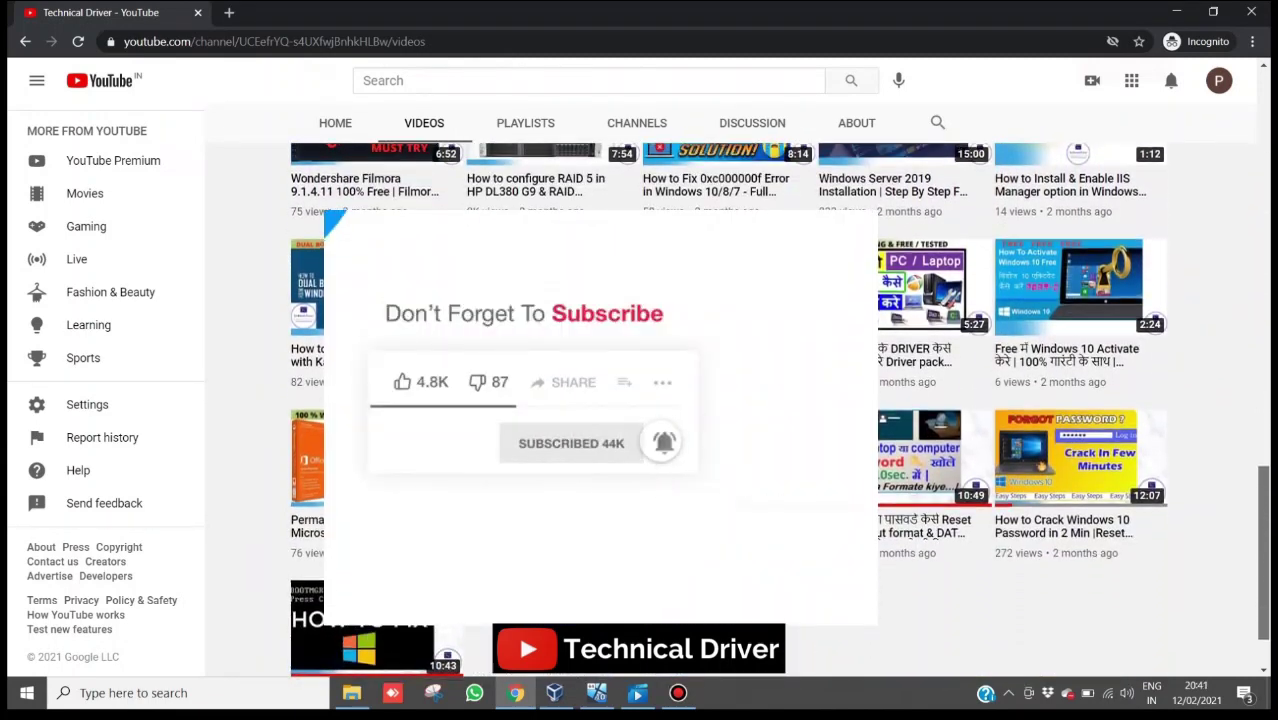
pyautogui.scroll(2, 728, 410)
pyautogui.scroll(3, 728, 410)
pyautogui.scroll(10, 728, 410)
pyautogui.scroll(5, 728, 410)
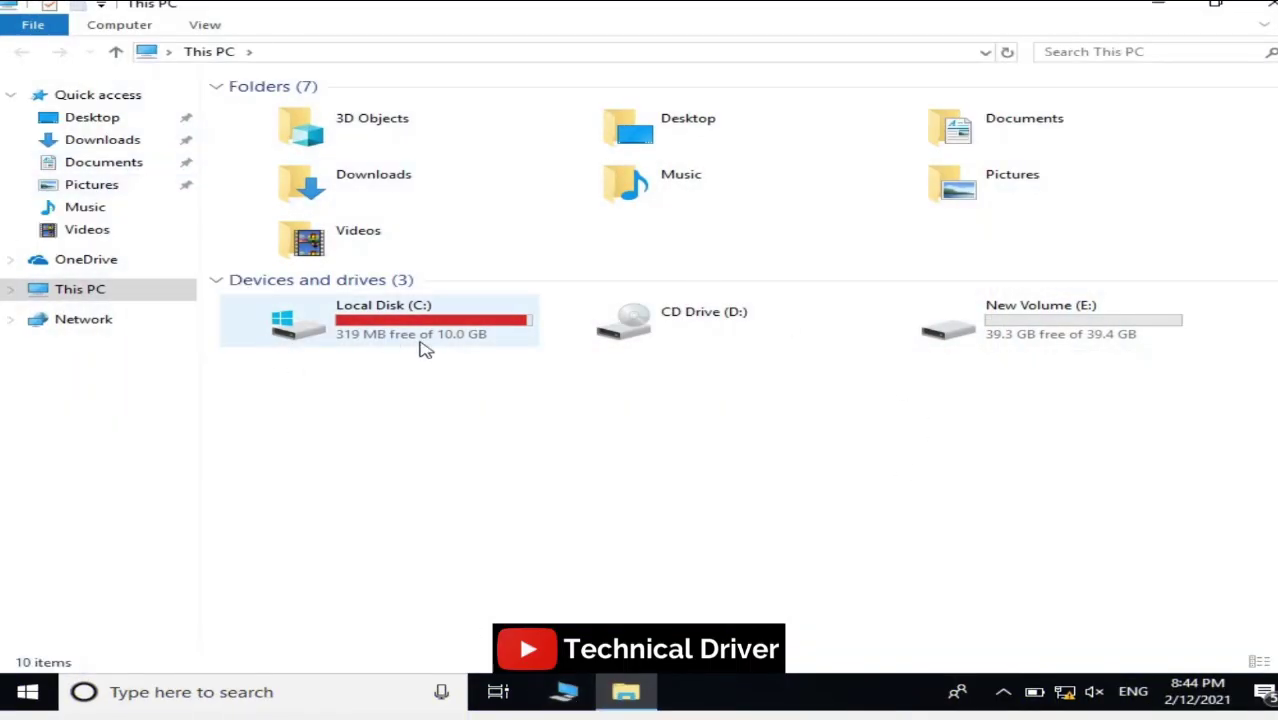
pyautogui.moveTo(400, 320)
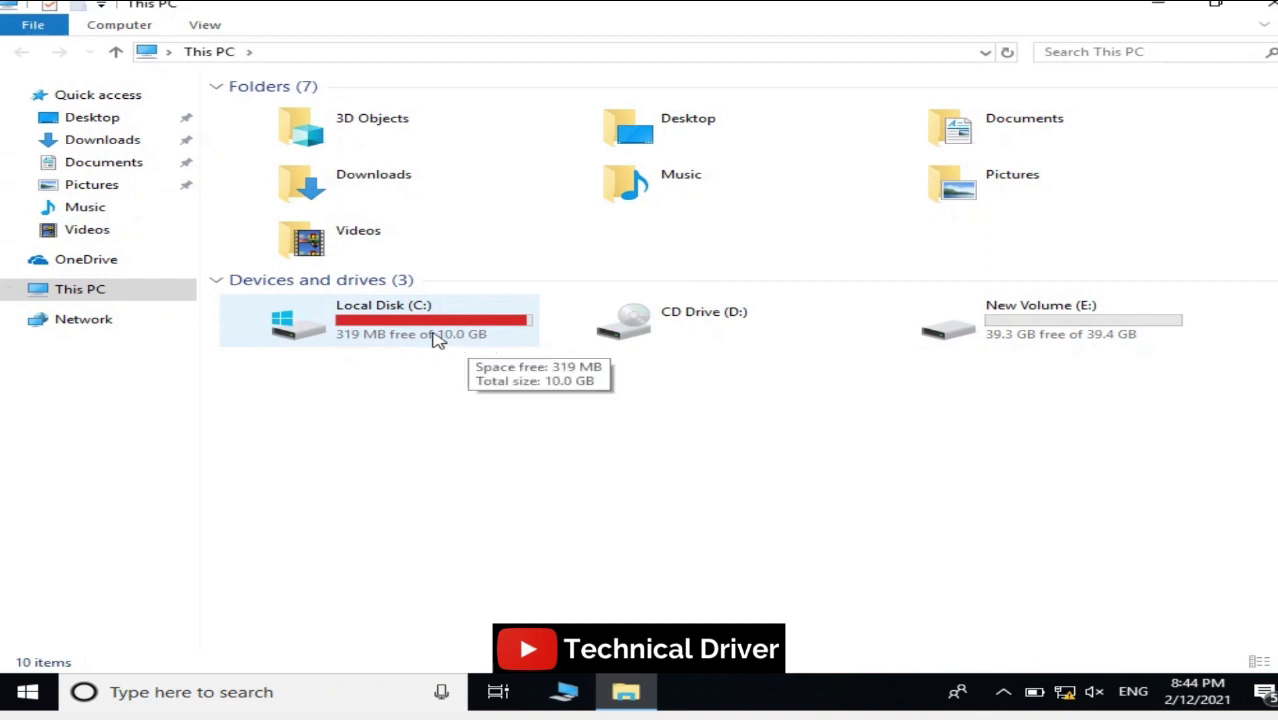
pyautogui.doubleClick(445, 338)
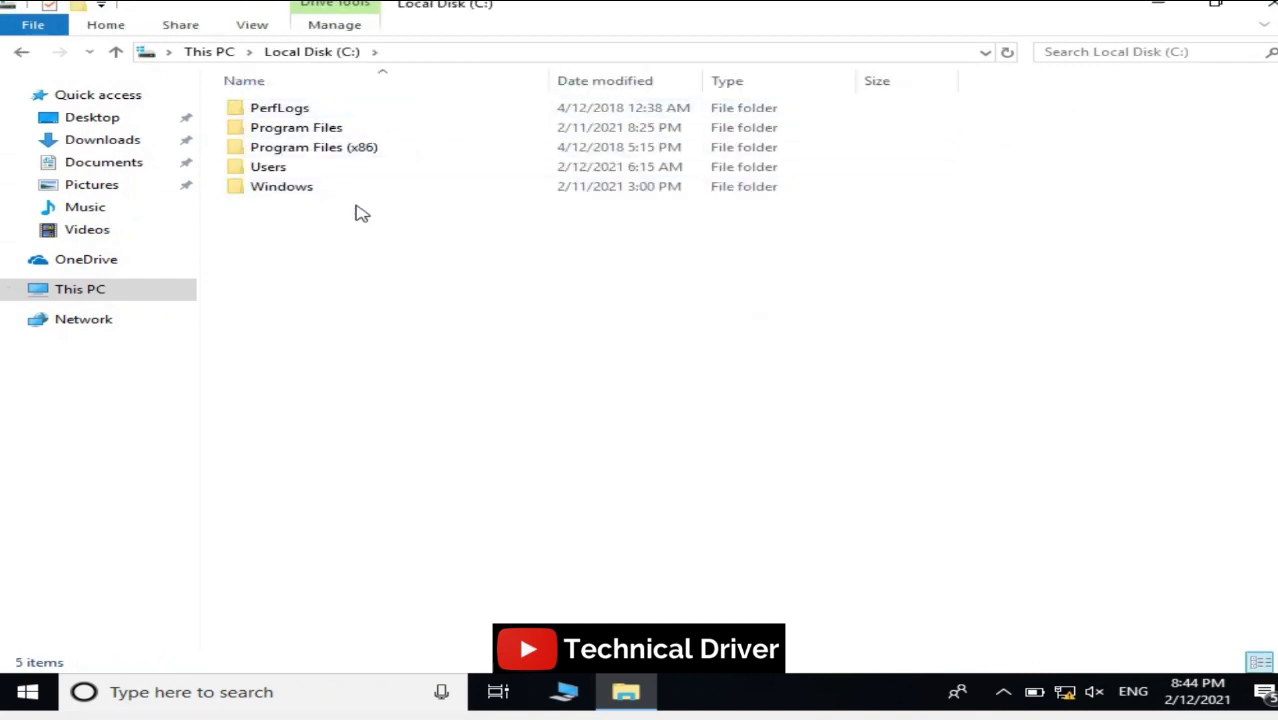
pyautogui.click(24, 52)
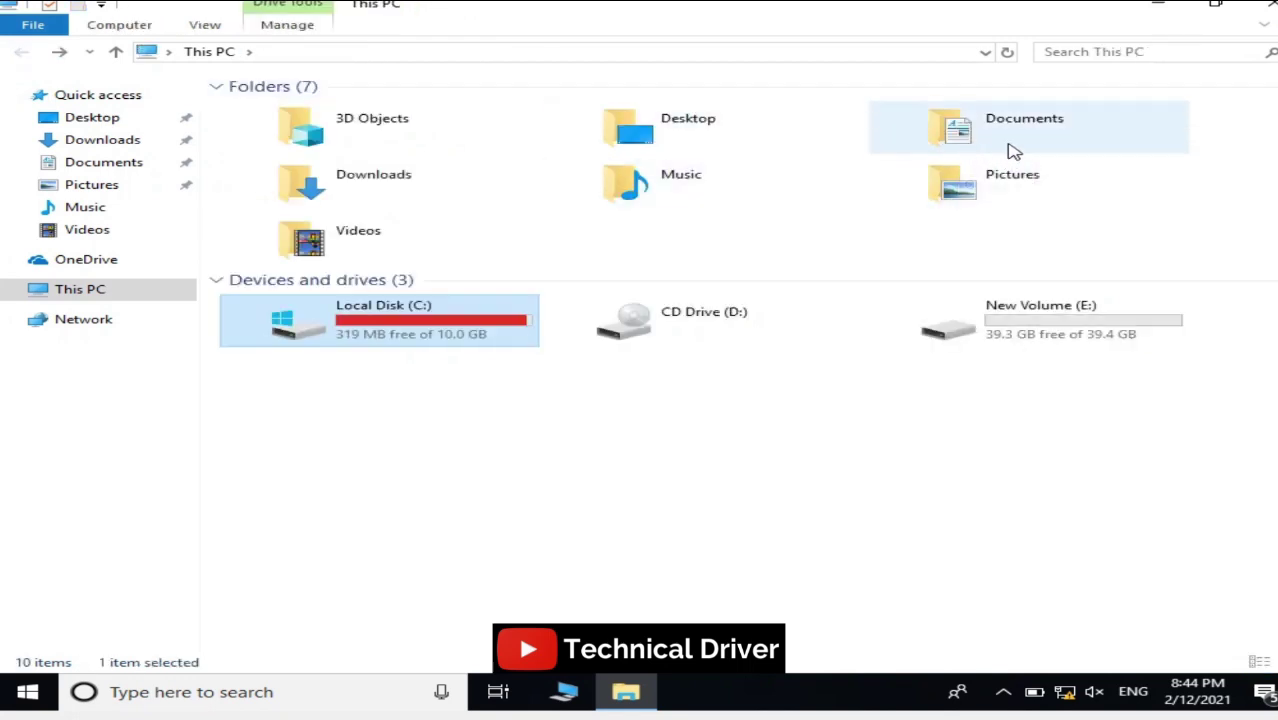
pyautogui.doubleClick(1024, 322)
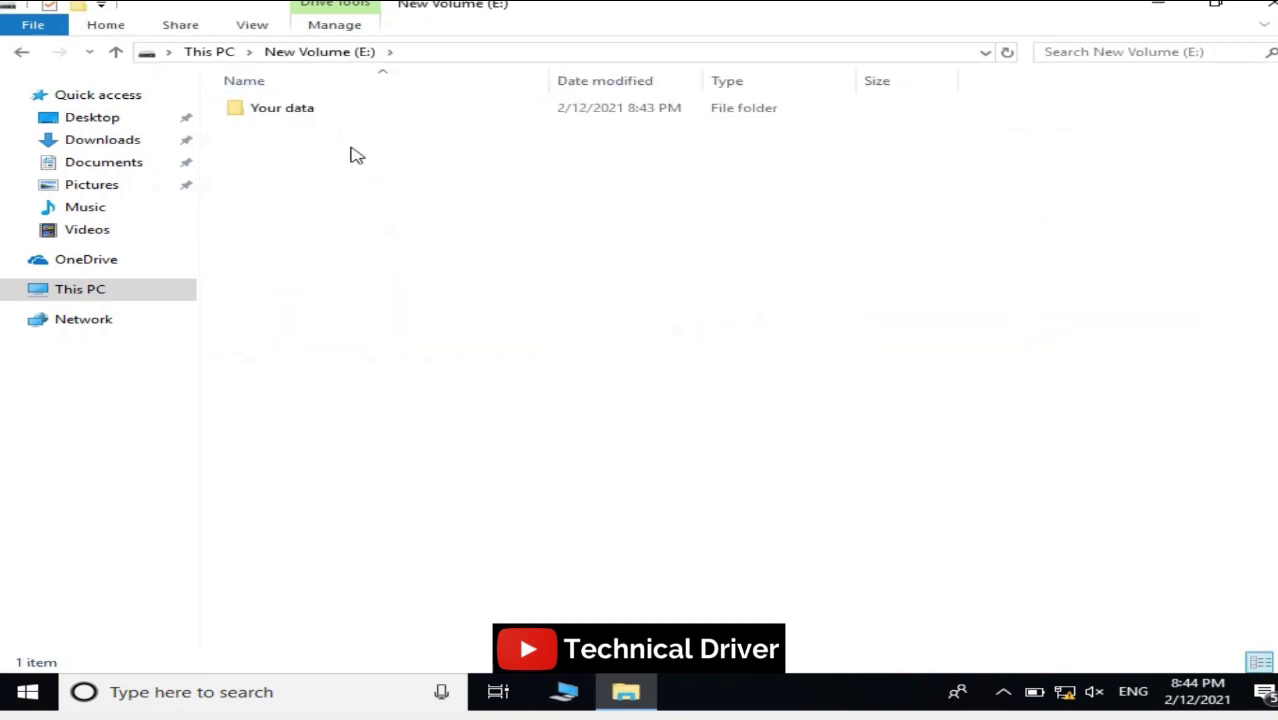
pyautogui.doubleClick(298, 112)
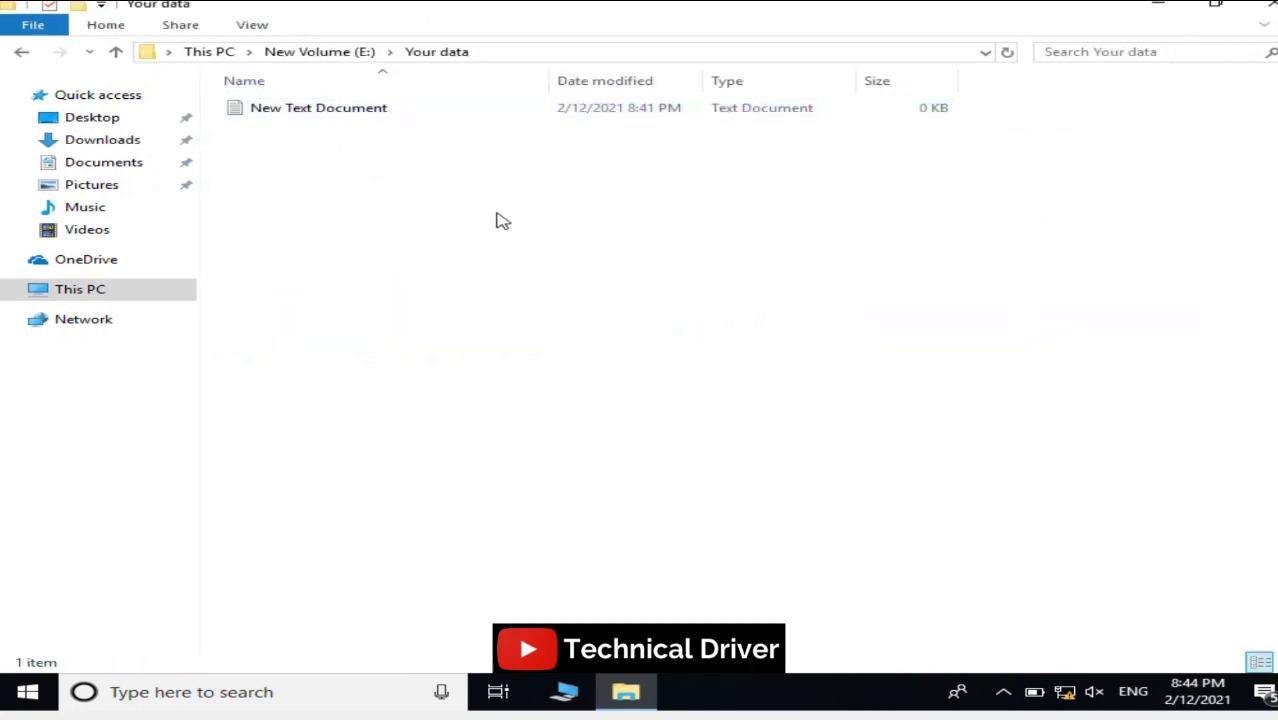
pyautogui.click(28, 54)
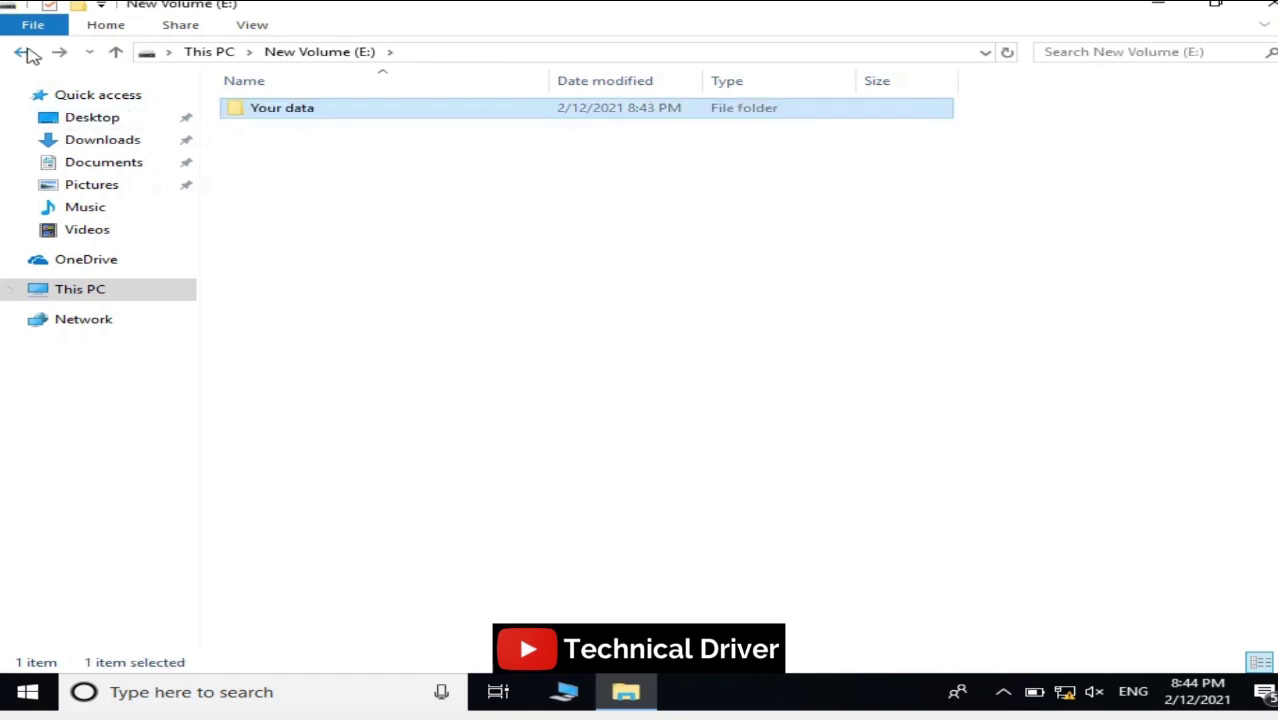
pyautogui.click(22, 53)
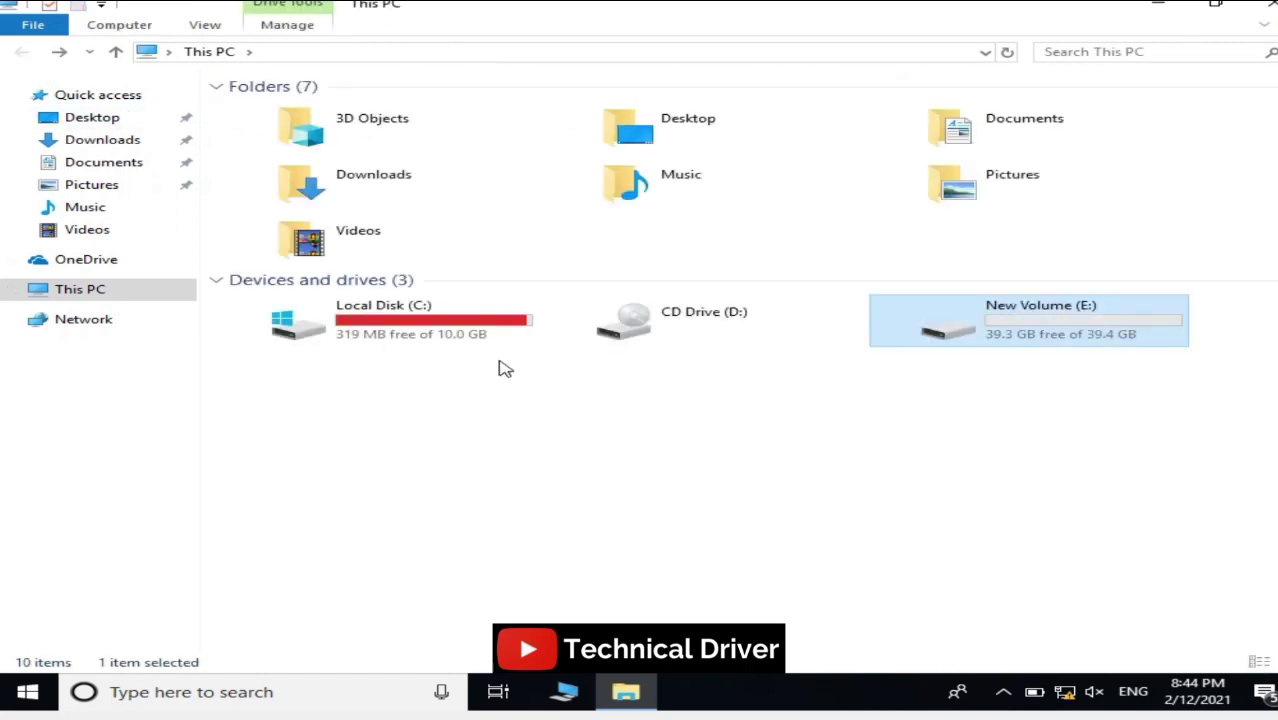
pyautogui.click(507, 341)
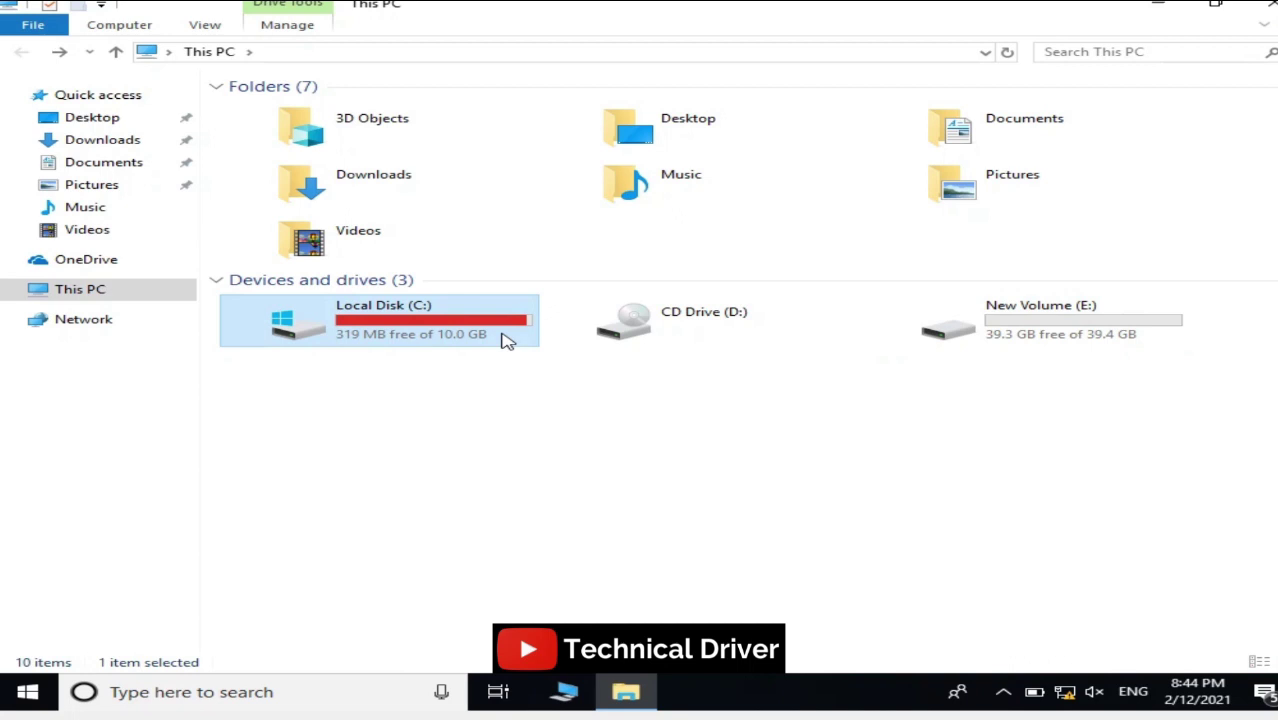
# Check the Local Disk (C:) properties, then close them.
pyautogui.rightClick(507, 341)
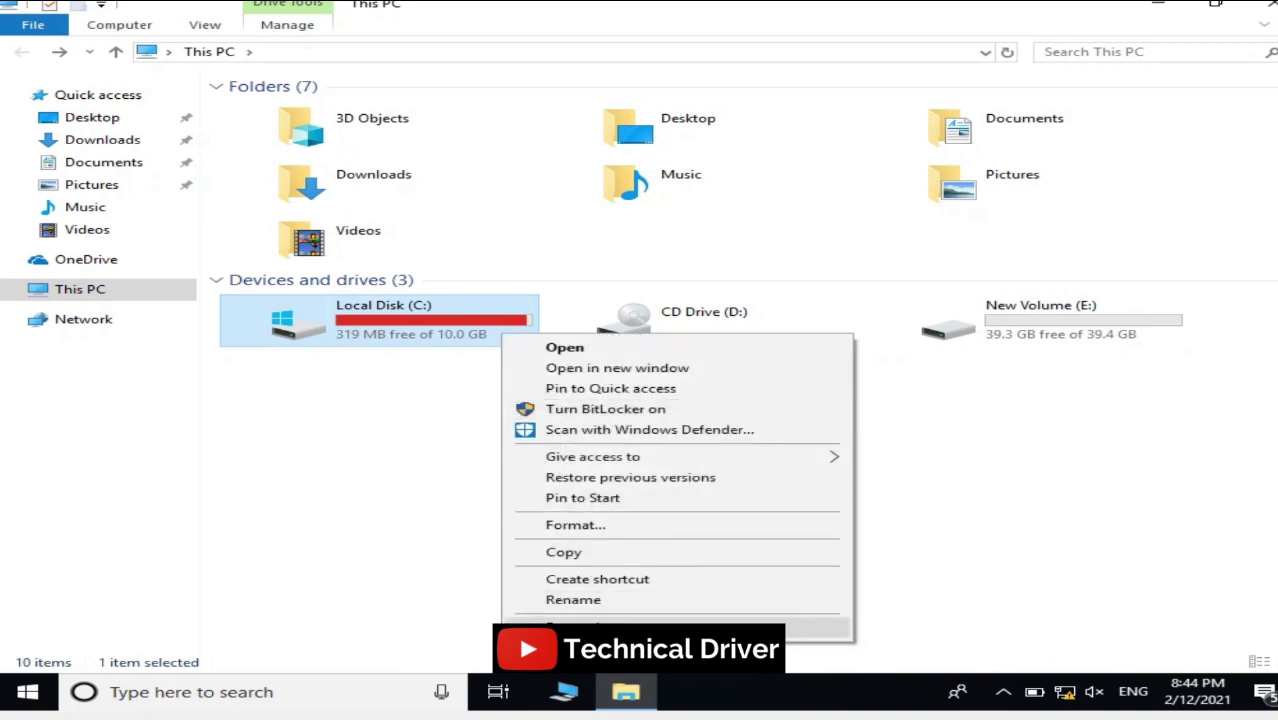
pyautogui.click(575, 625)
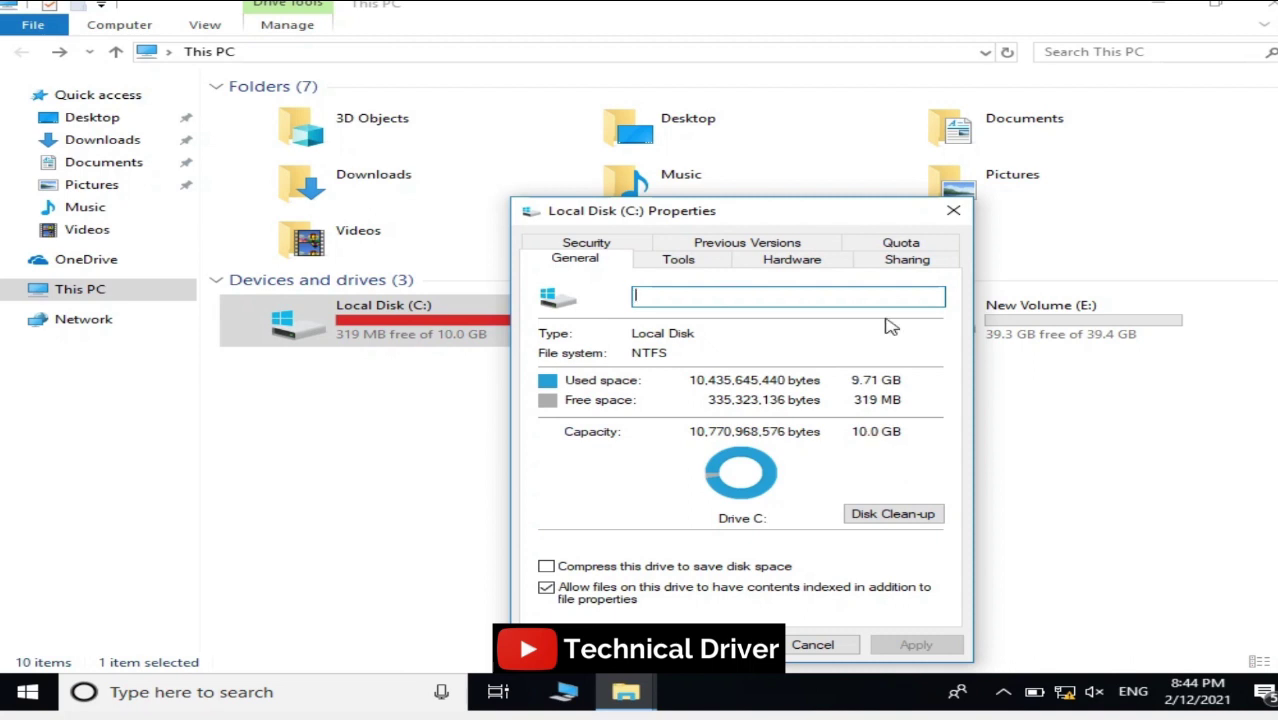
pyautogui.click(955, 212)
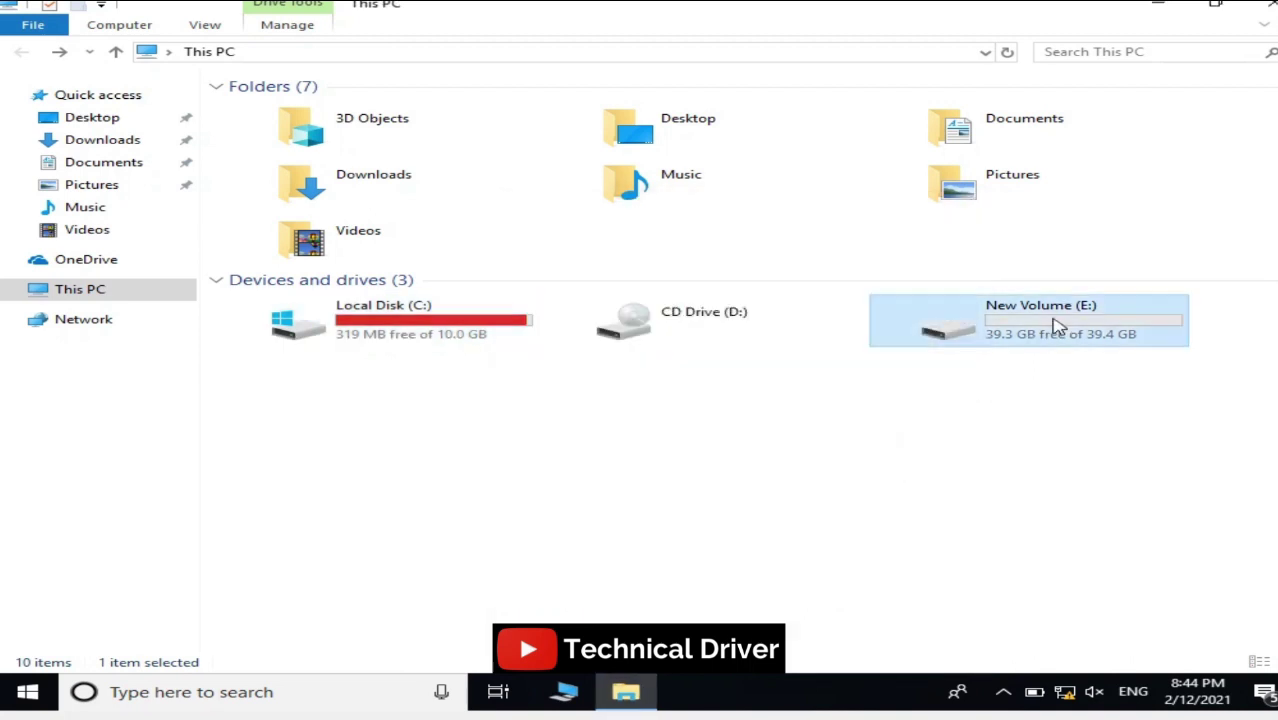
# Open New Volume (E:) and cut the Your data folder.
pyautogui.doubleClick(1056, 328)
pyautogui.click(318, 116)
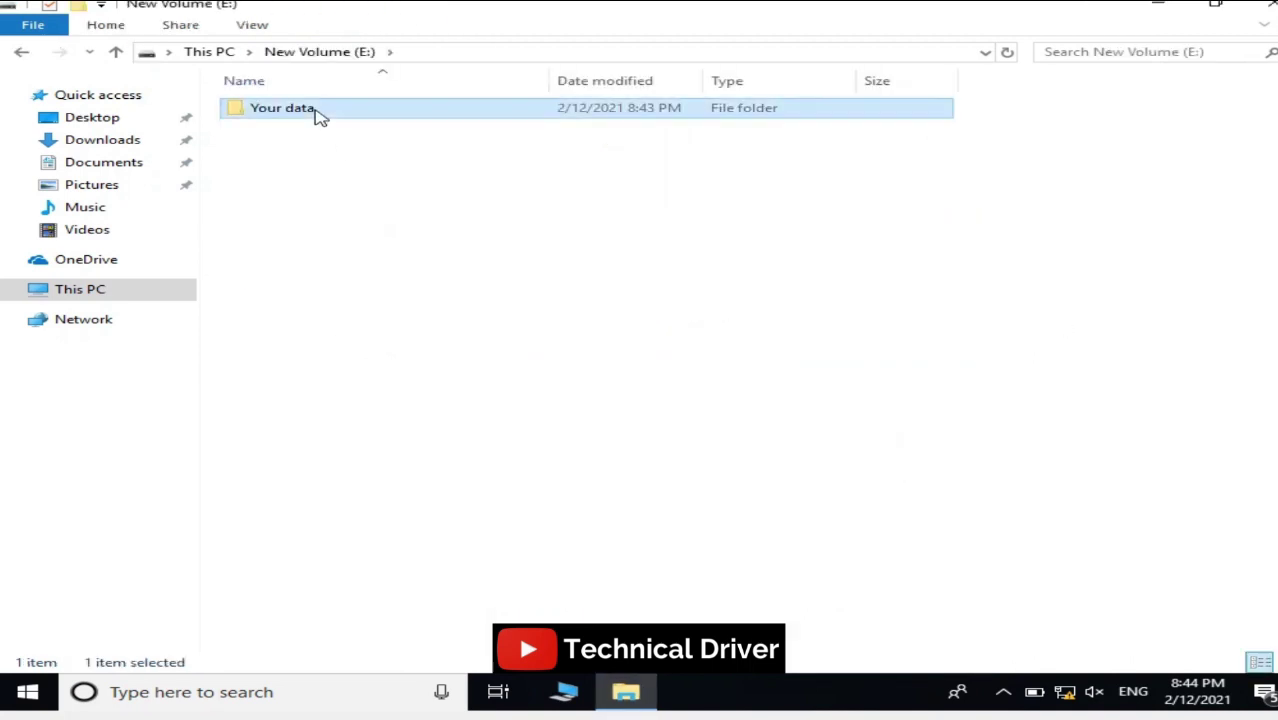
pyautogui.rightClick(318, 116)
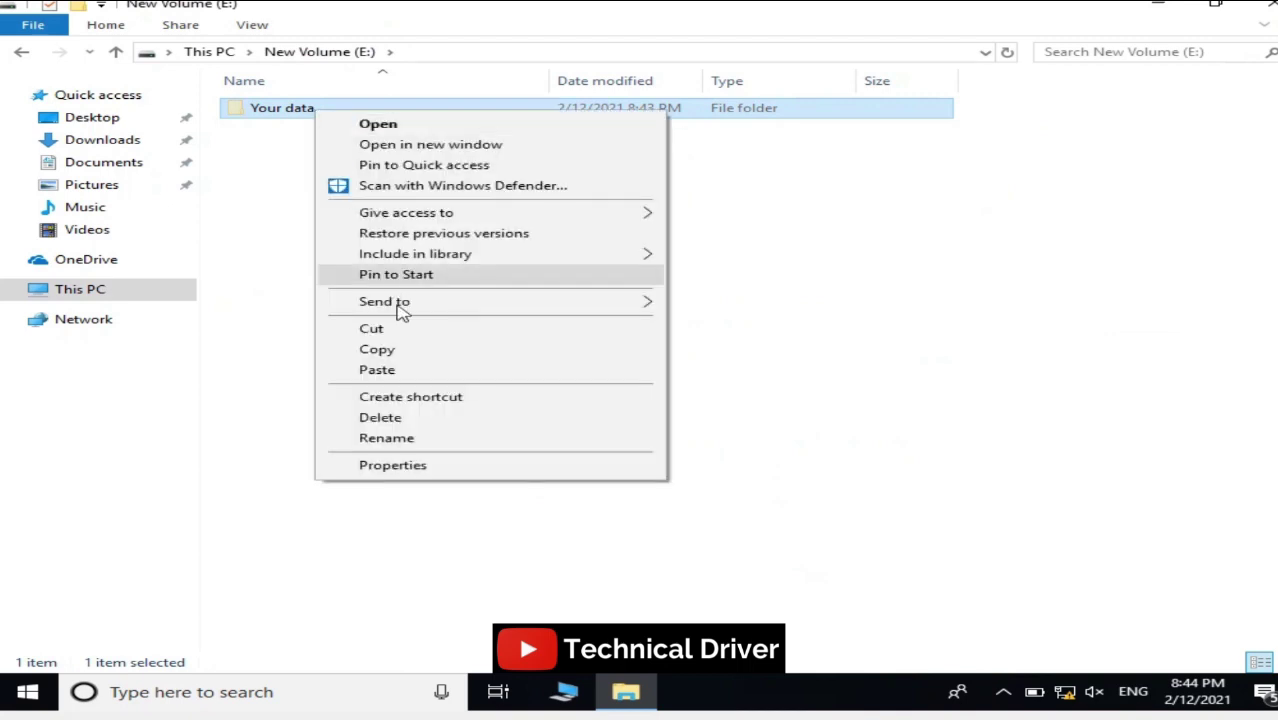
pyautogui.click(393, 341)
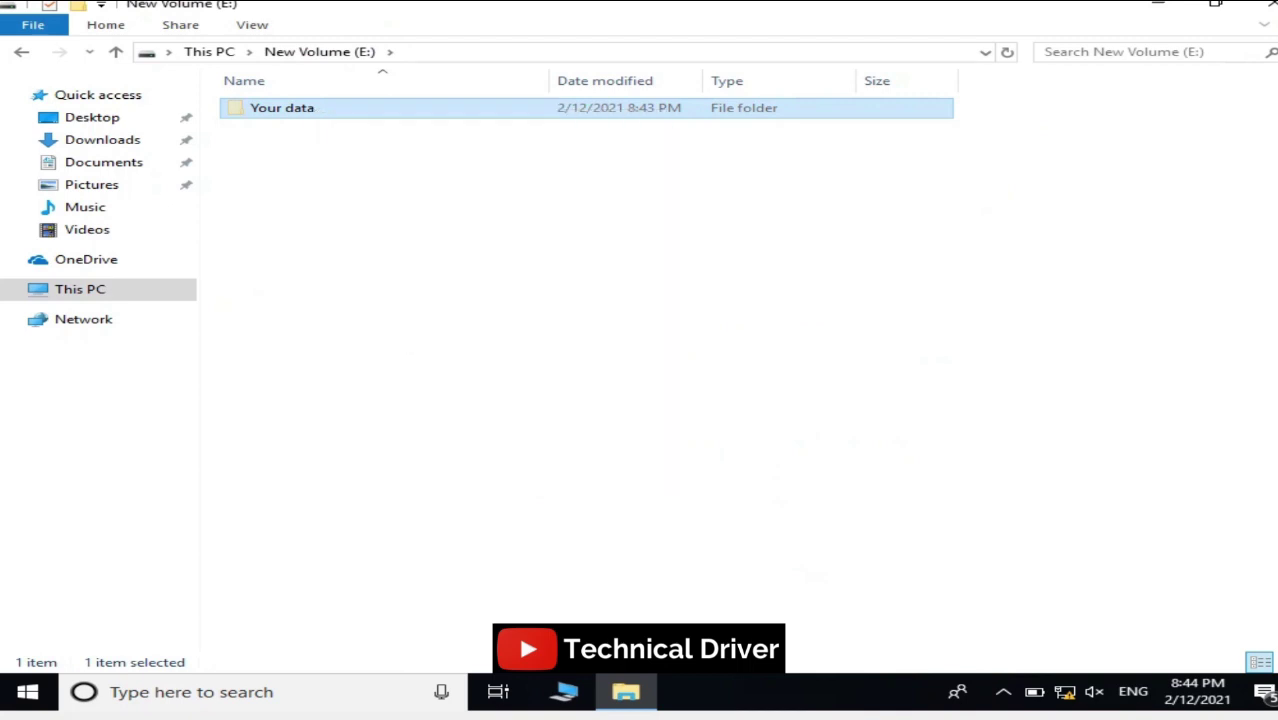
# Create a desktop folder named 'My backup' to hold the Your data folder.
pyautogui.click(1262, 6)
pyautogui.rightClick(703, 163)
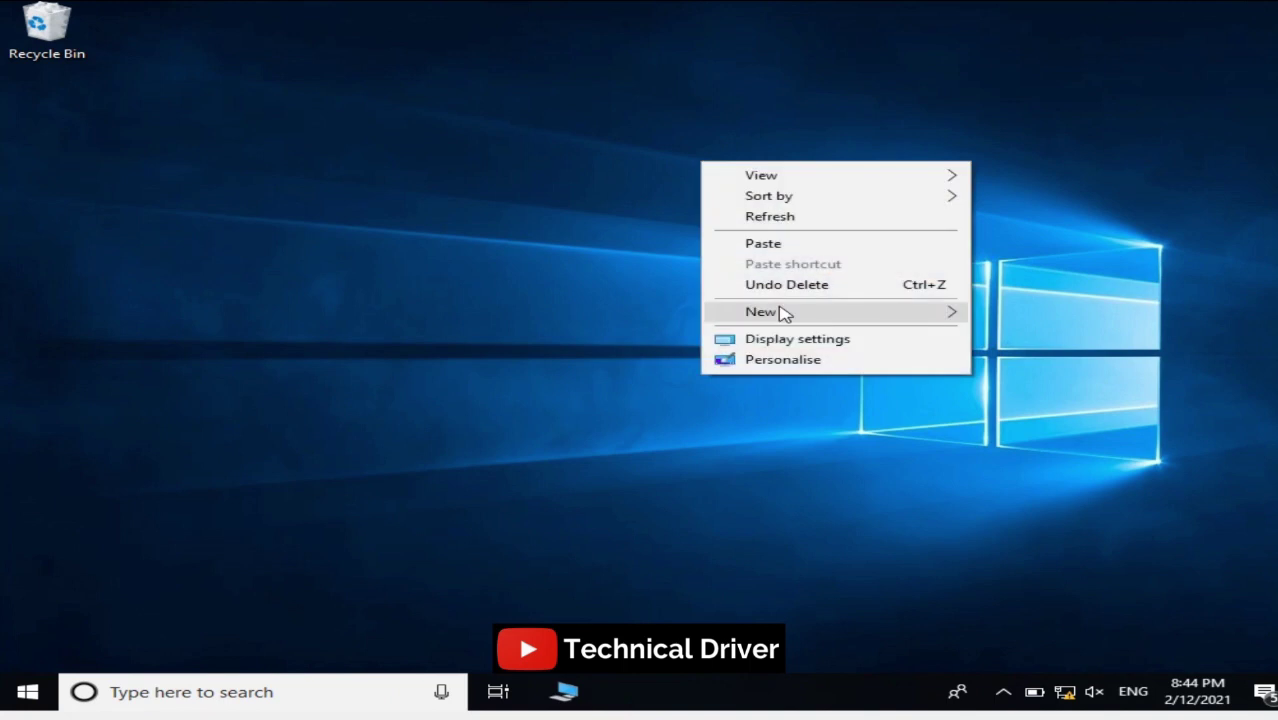
pyautogui.click(1029, 314)
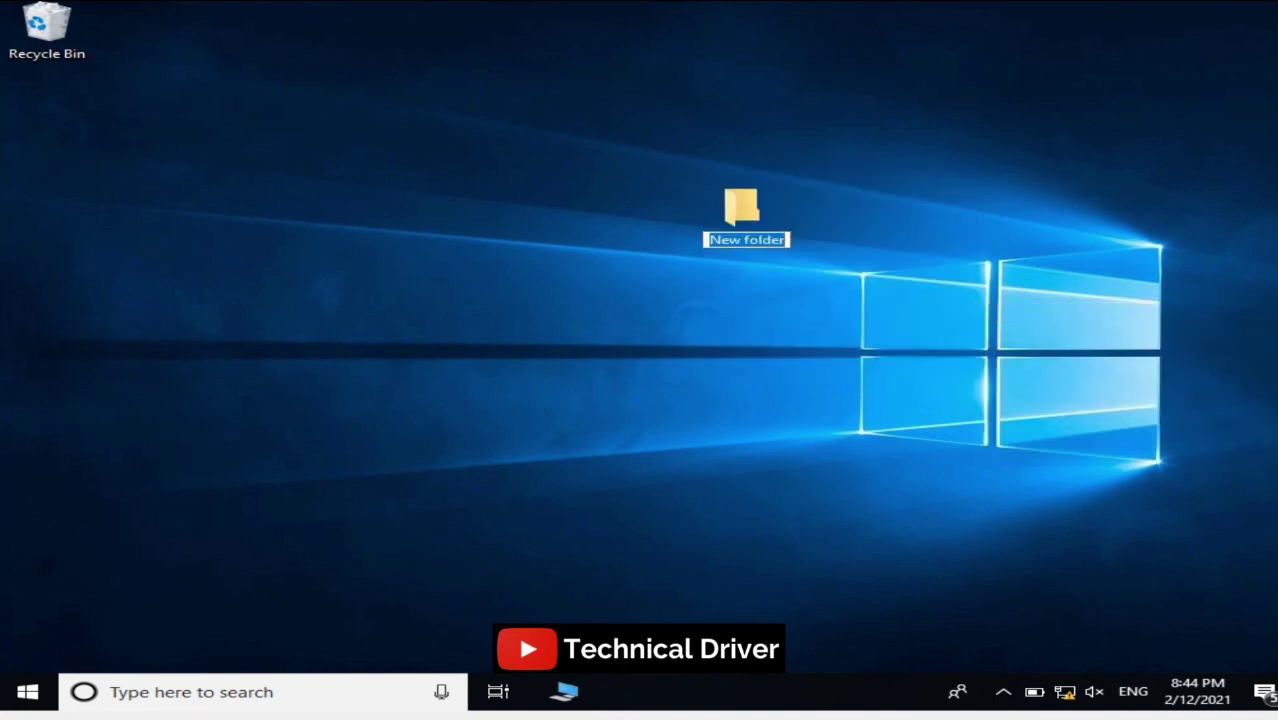
pyautogui.write('My backu')
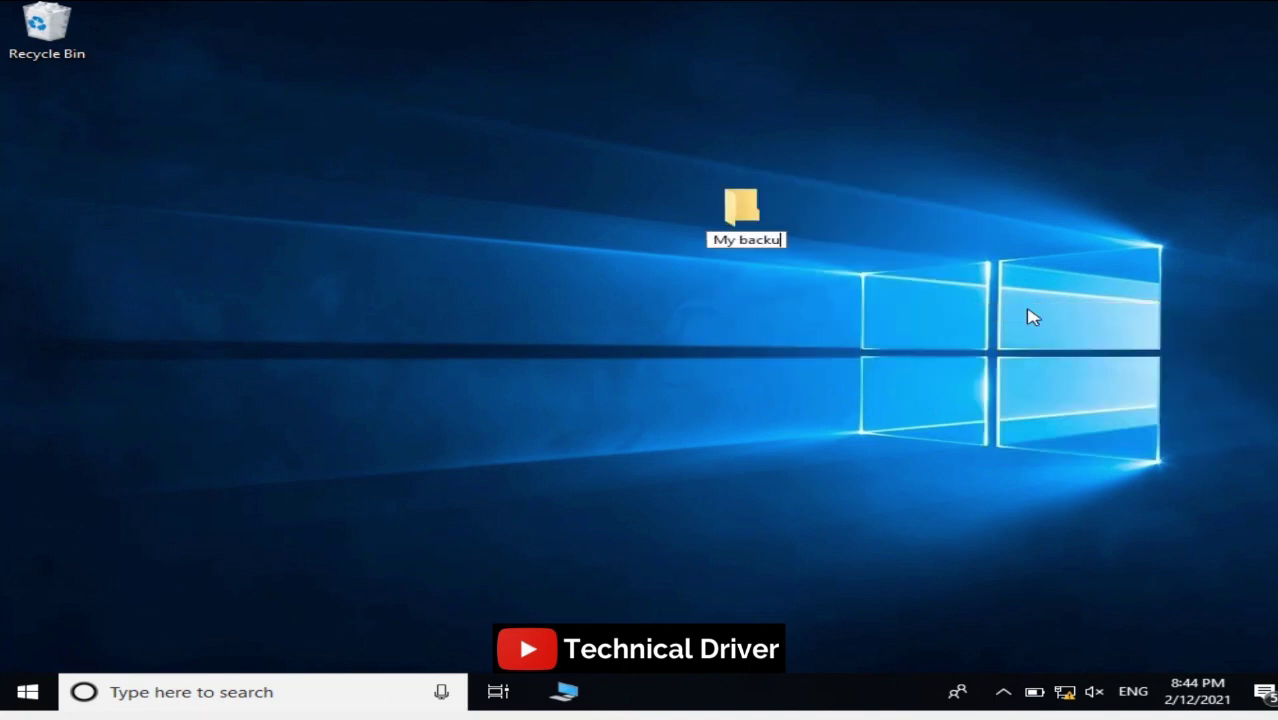
pyautogui.write('p')
pyautogui.press('Return')
pyautogui.press('Return')
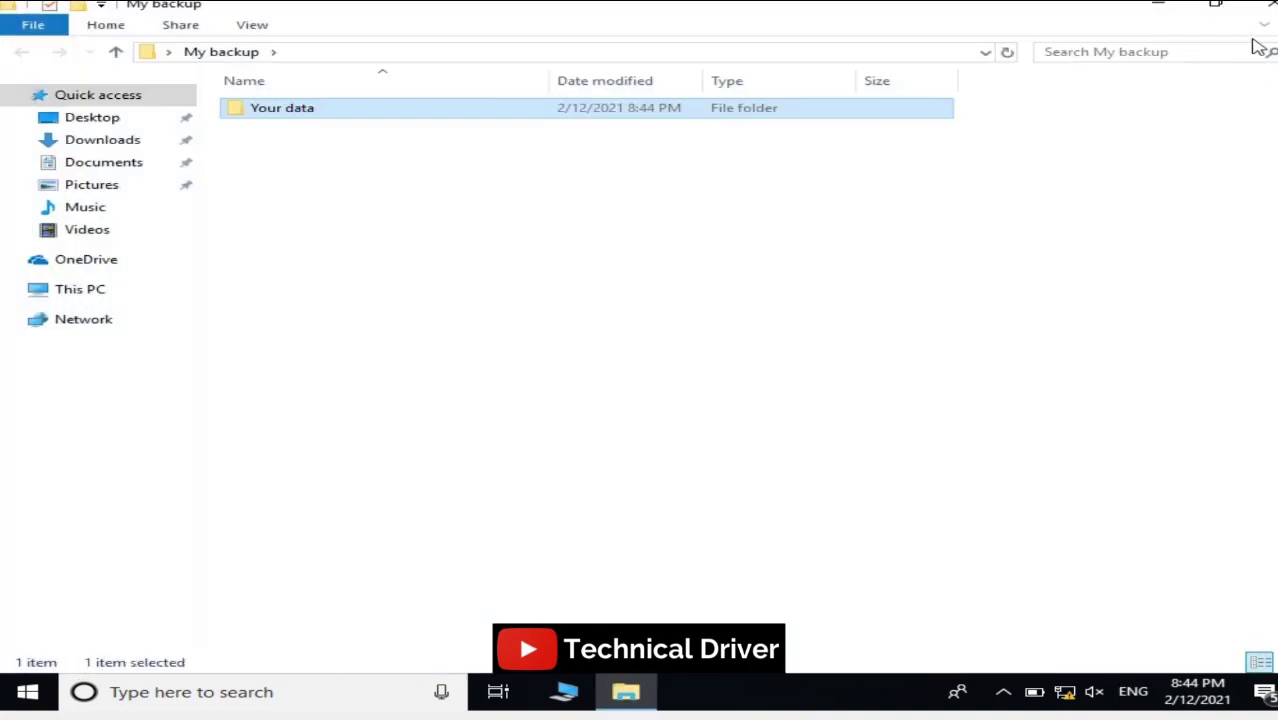
pyautogui.click(1262, 10)
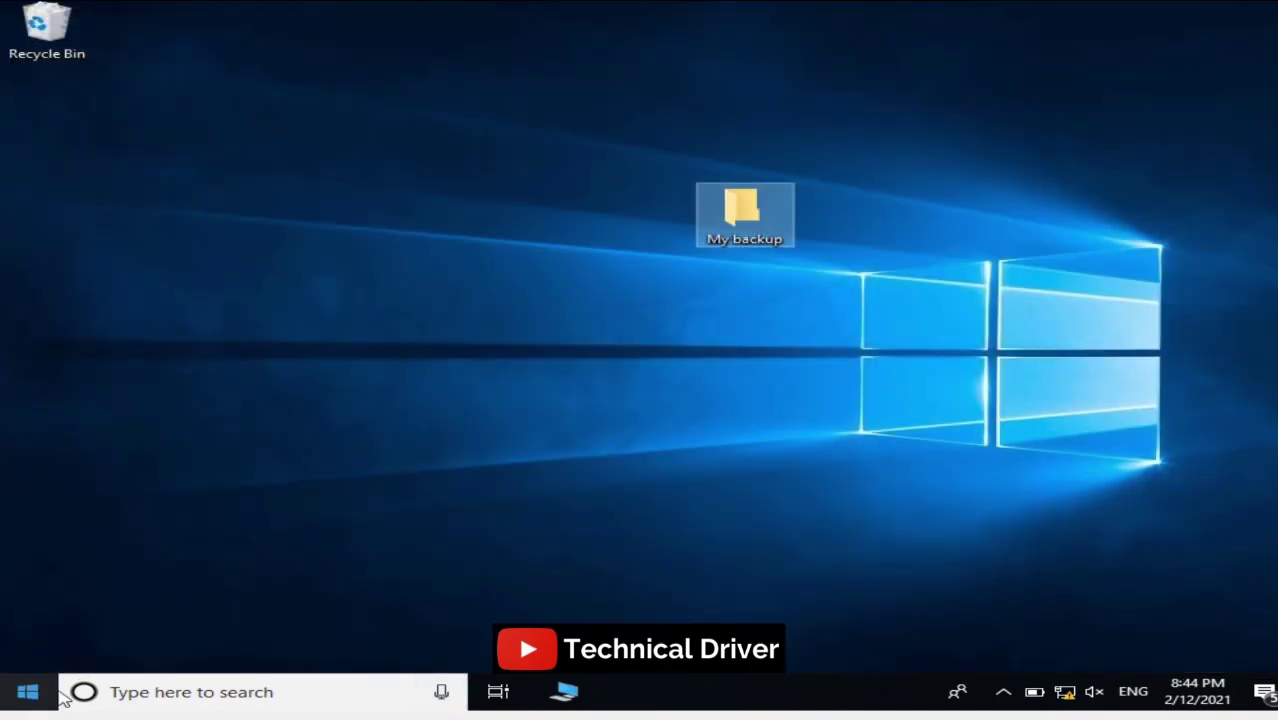
pyautogui.rightClick(40, 695)
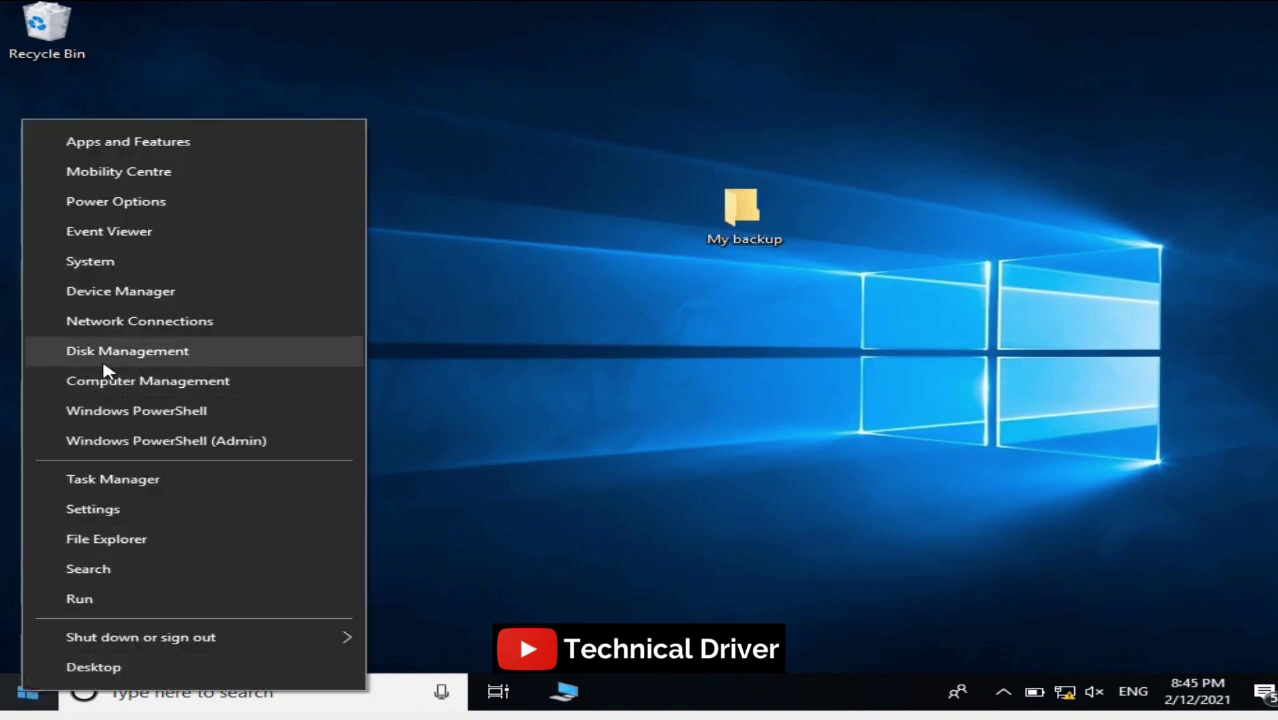
# Open Disk Management, compare the C: and E: partitions, and bring up New Volume (E:)'s context menu.
pyautogui.click(110, 359)
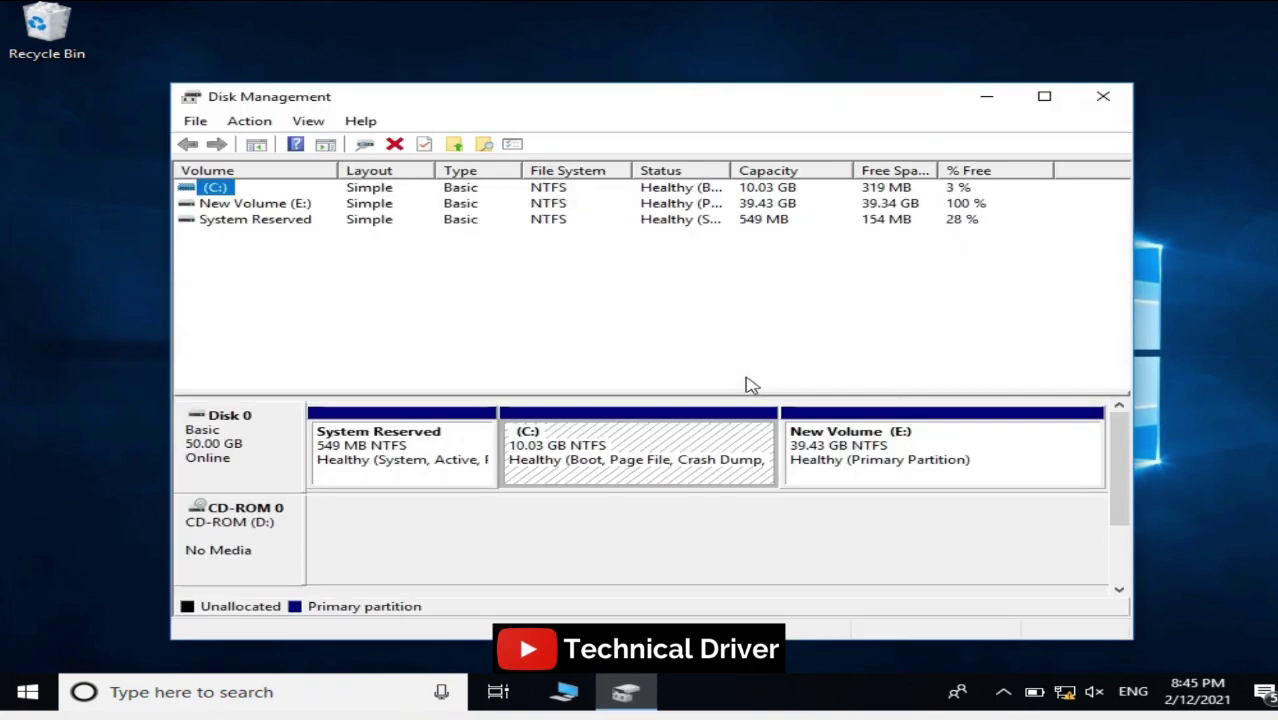
pyautogui.click(918, 456)
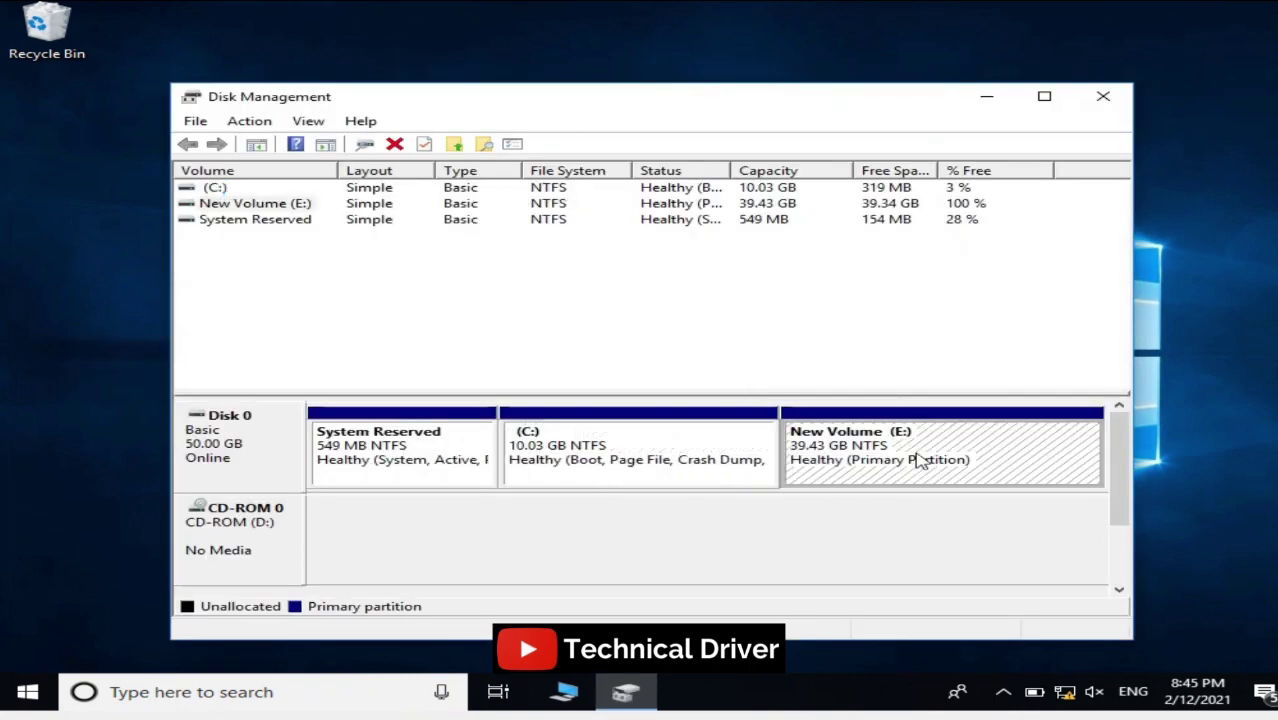
pyautogui.click(673, 465)
pyautogui.click(856, 459)
pyautogui.click(557, 470)
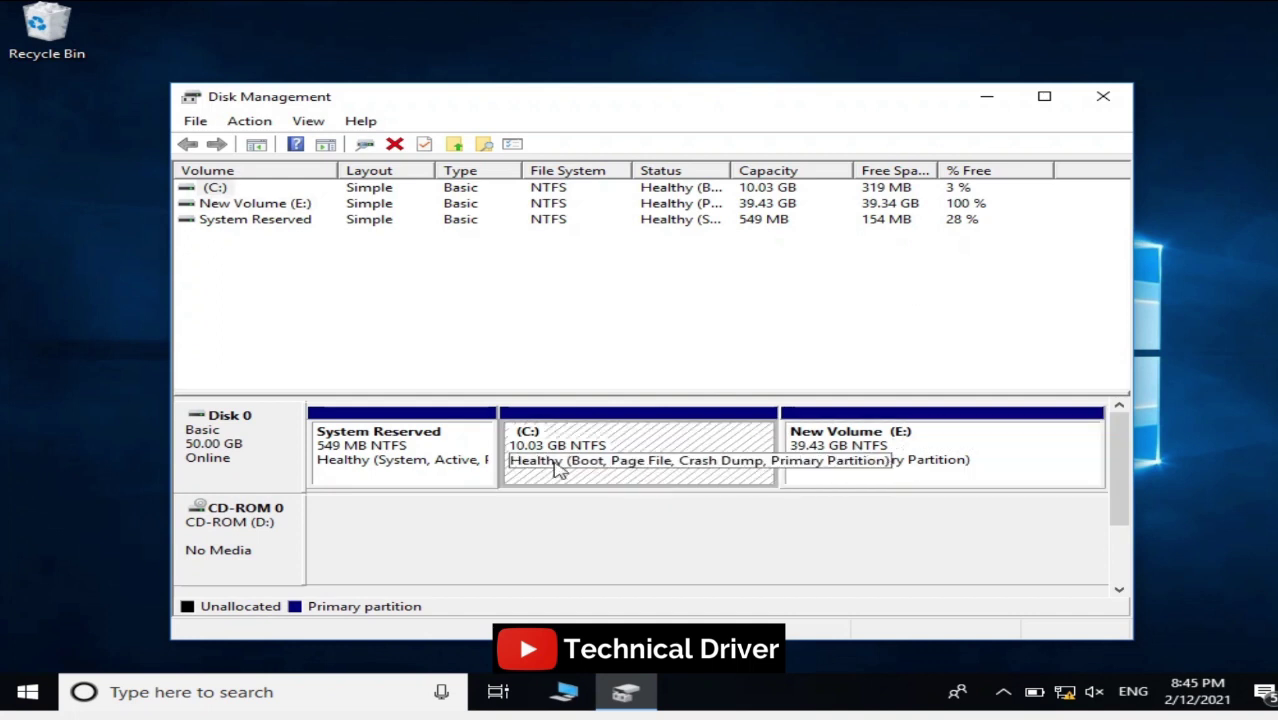
pyautogui.click(848, 463)
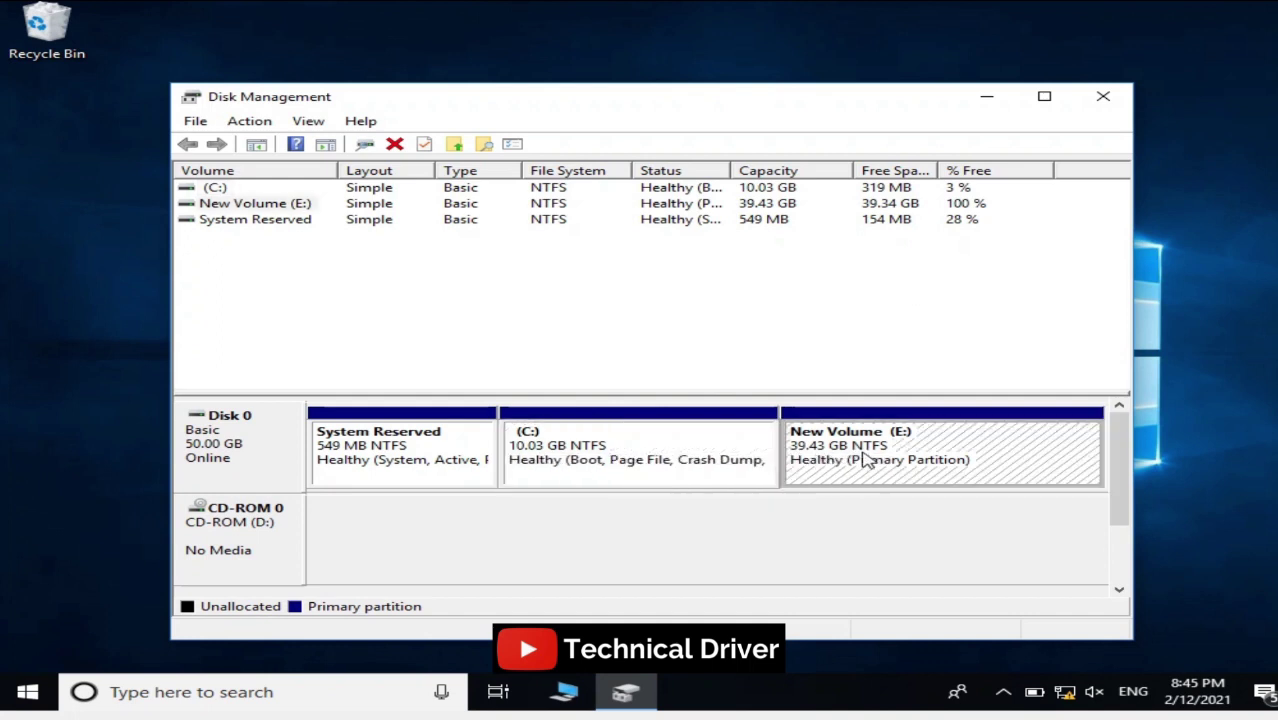
pyautogui.rightClick(596, 470)
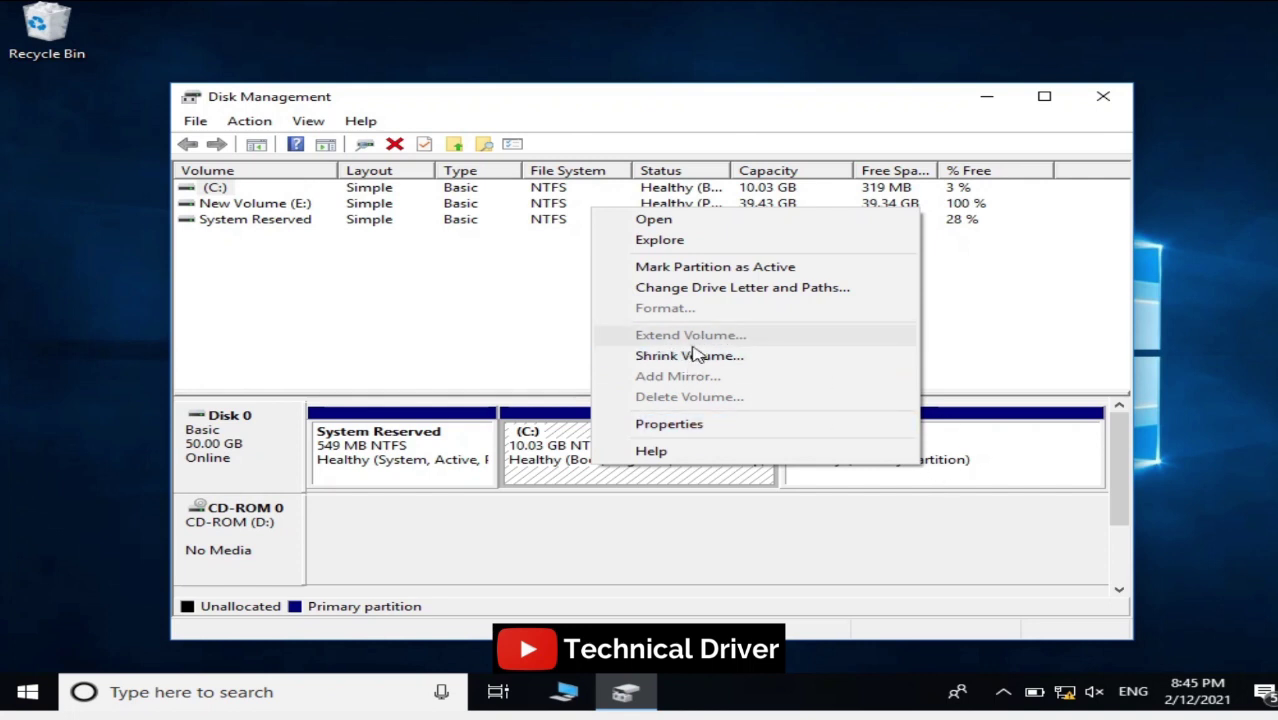
pyautogui.click(945, 470)
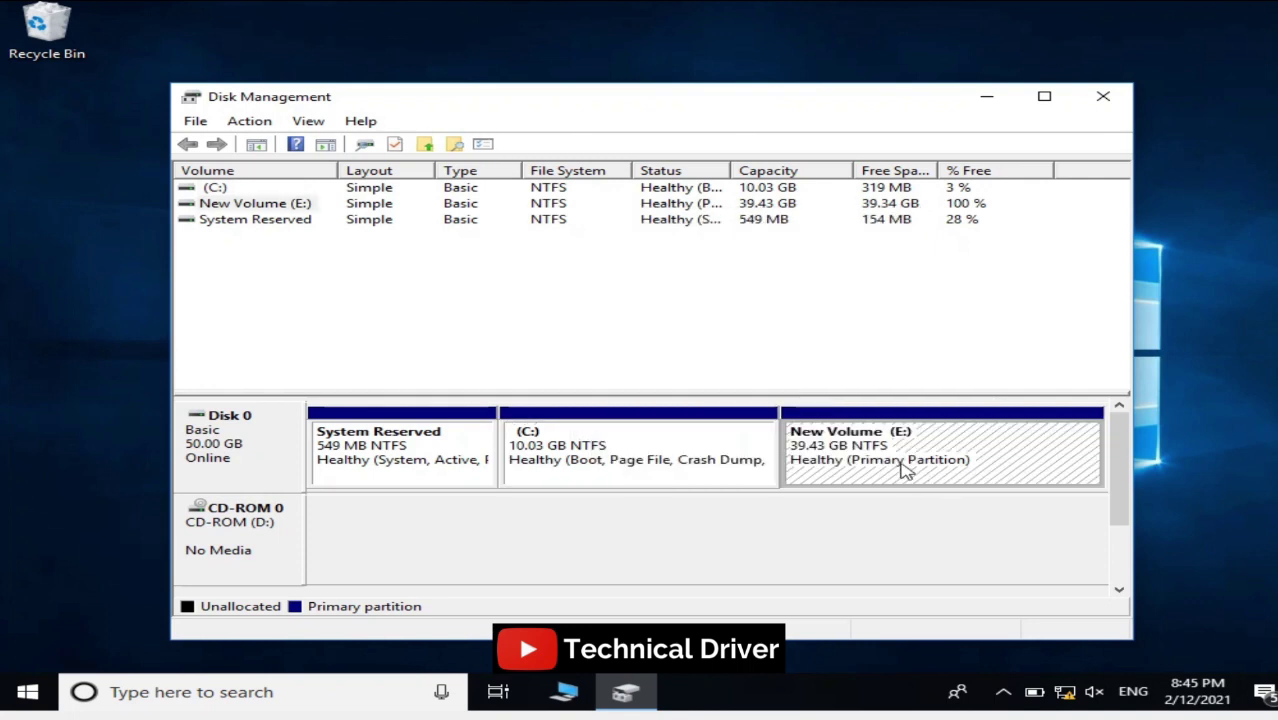
pyautogui.rightClick(905, 471)
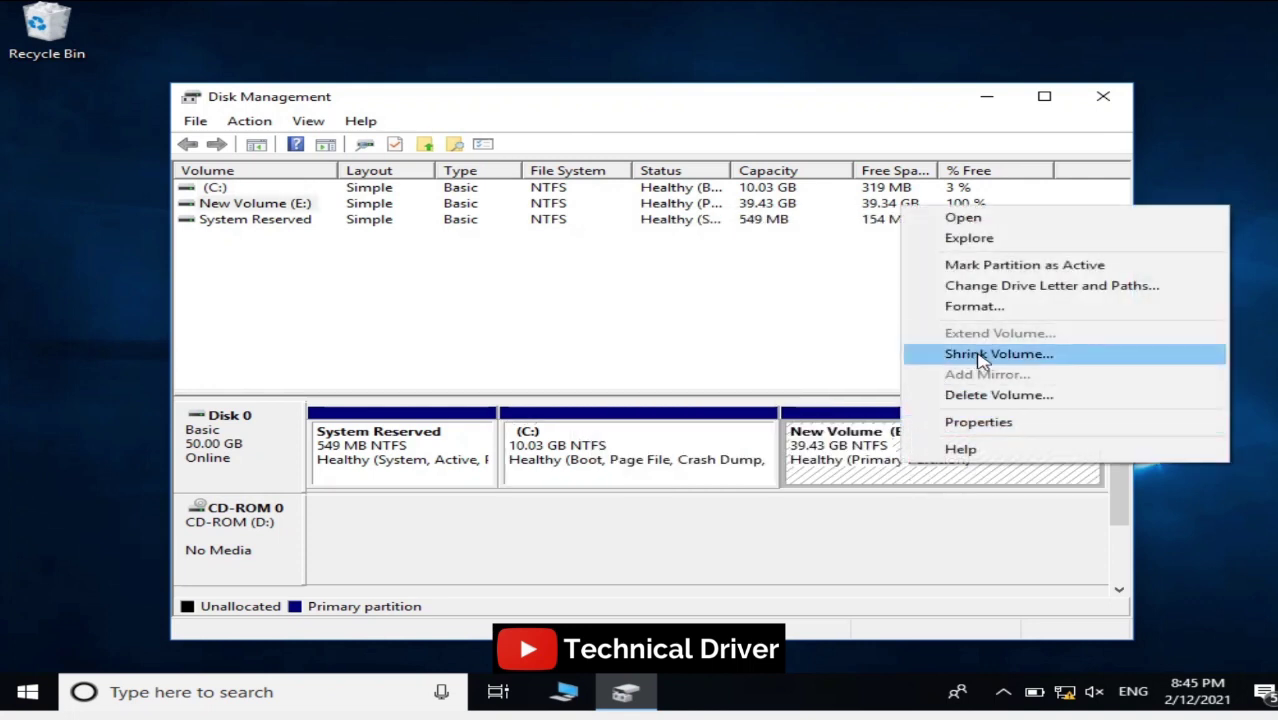
pyautogui.click(641, 459)
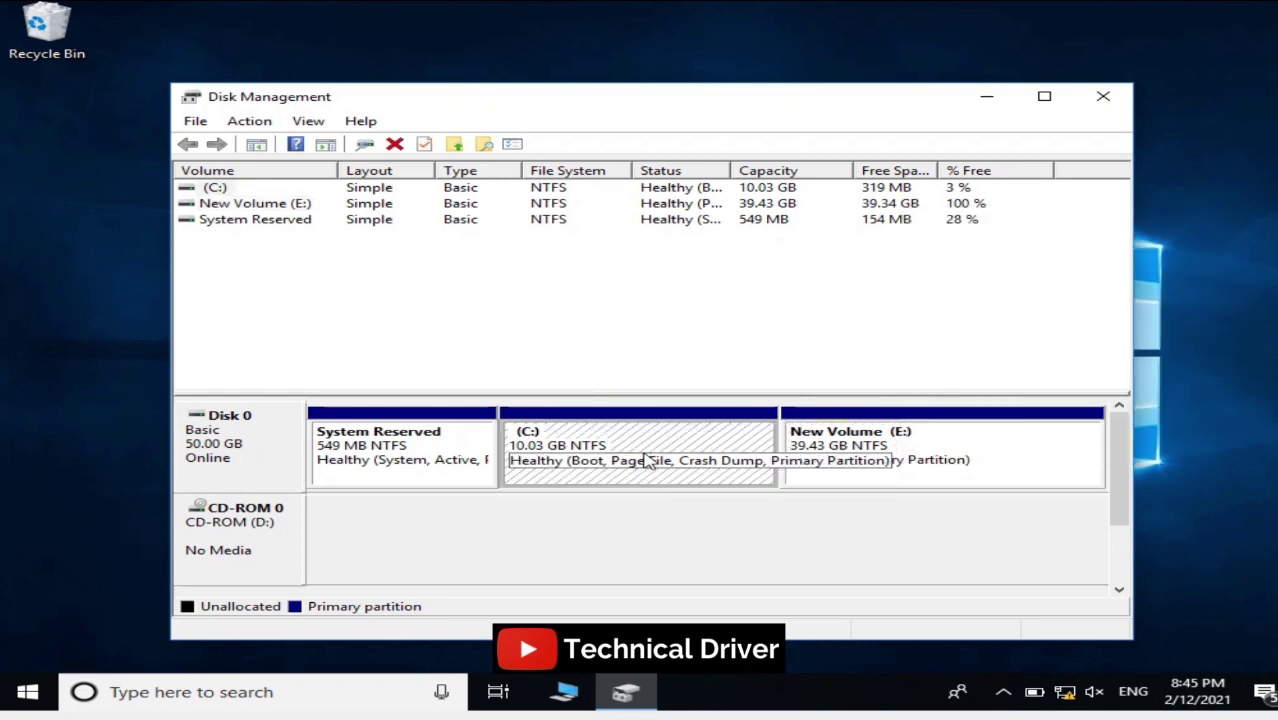
pyautogui.click(804, 450)
pyautogui.rightClick(804, 450)
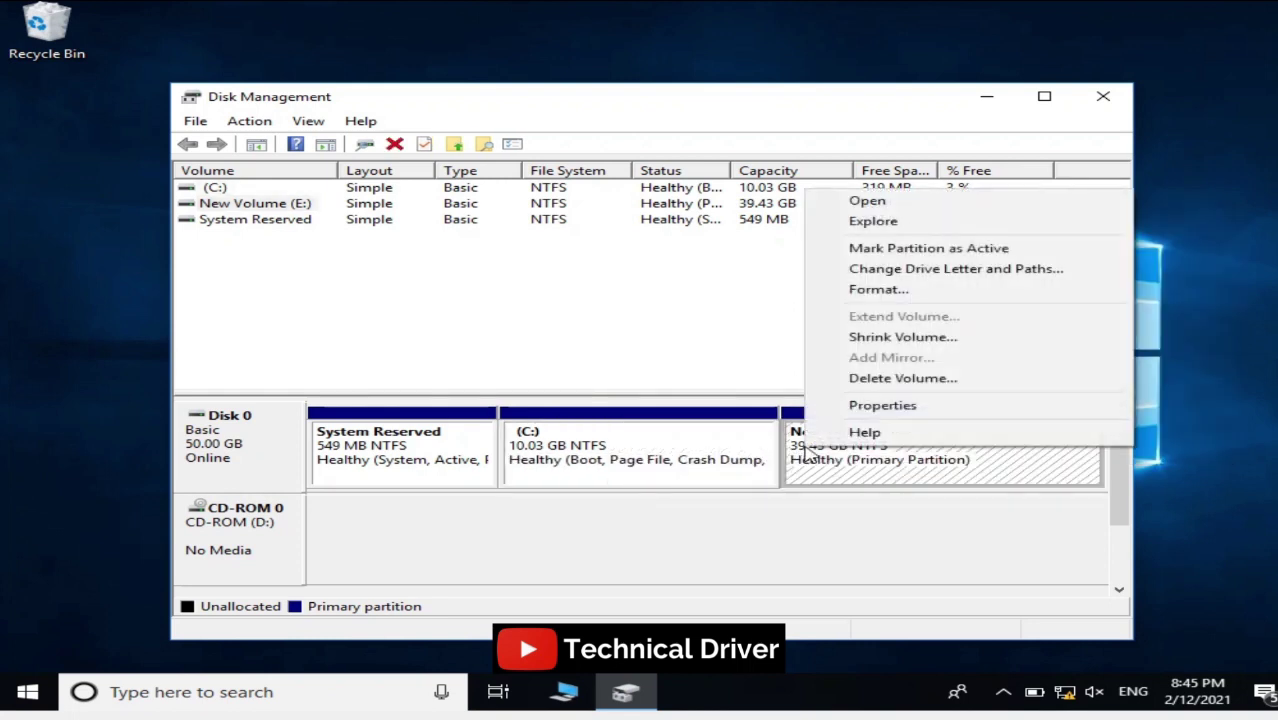
# Delete New Volume (E:) after confirming the warning, then glance at This PC.
pyautogui.click(851, 380)
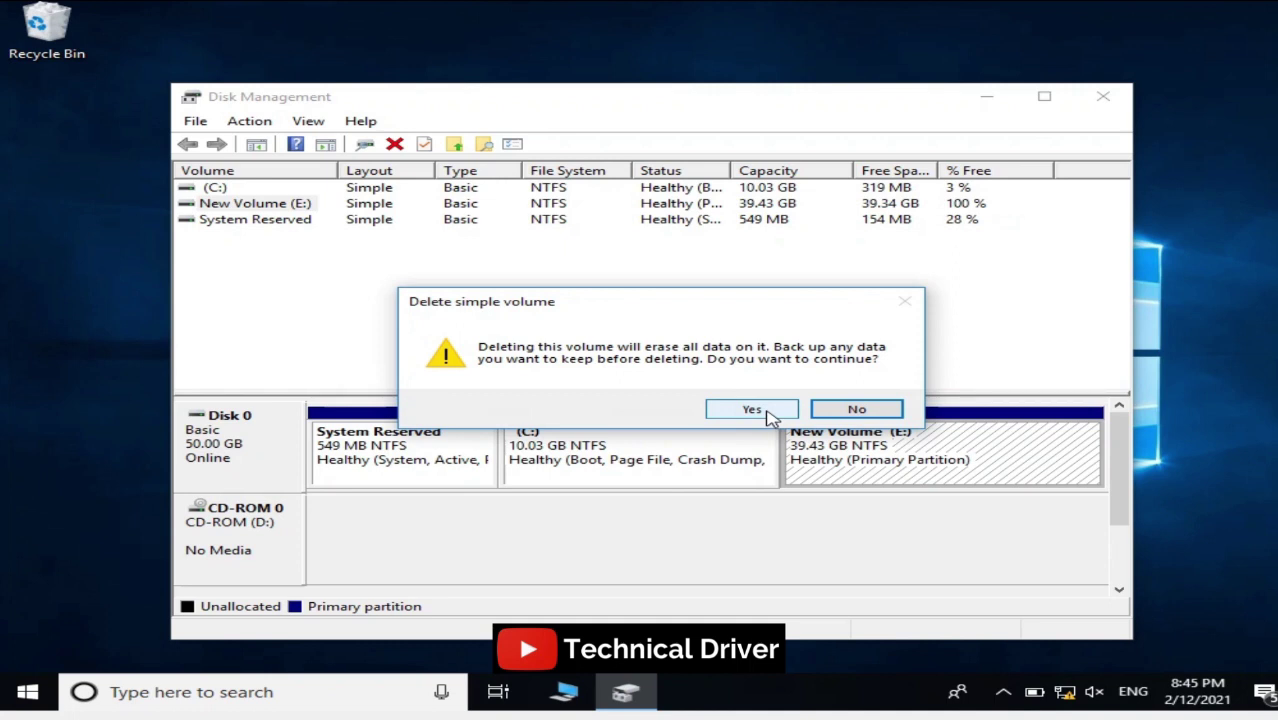
pyautogui.click(752, 410)
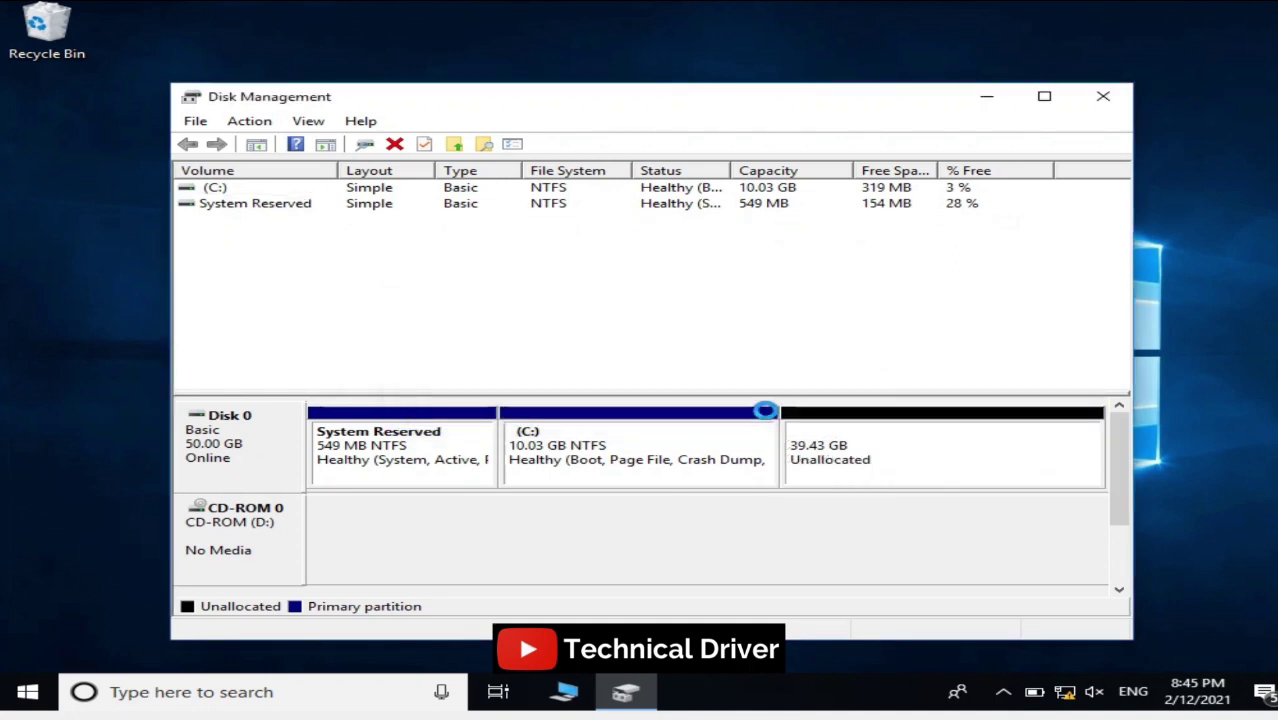
pyautogui.click(566, 692)
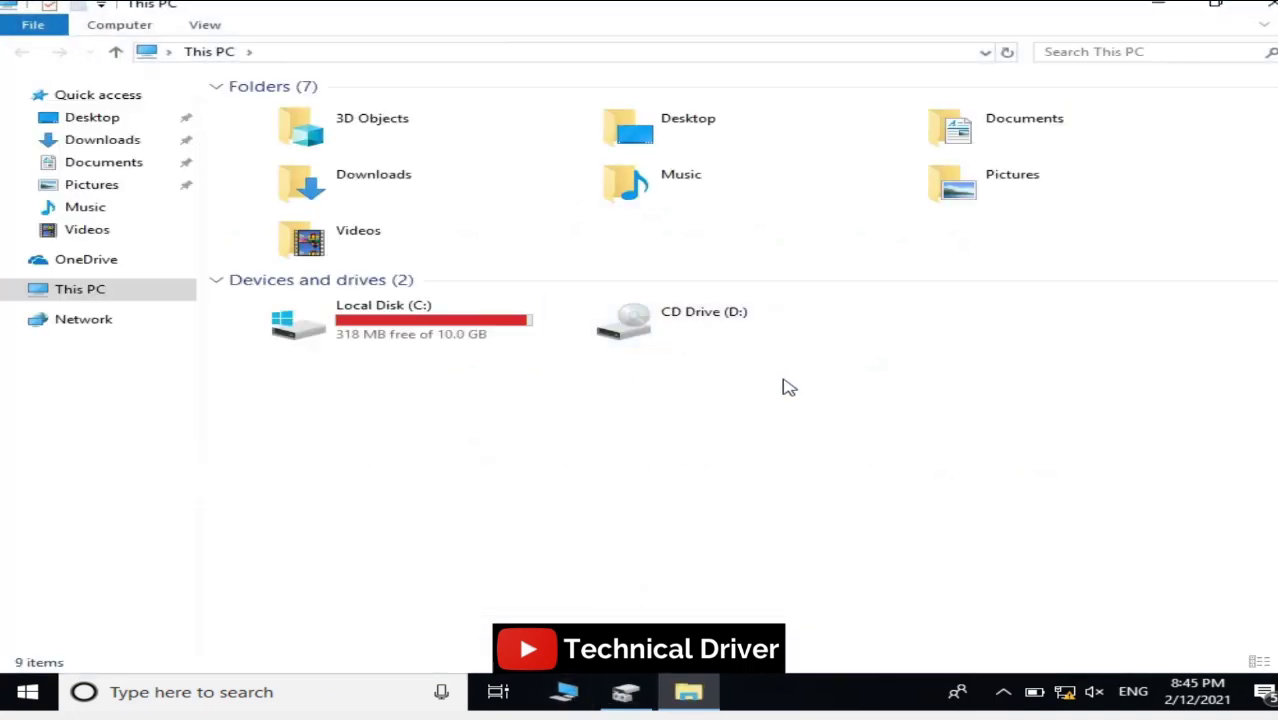
pyautogui.click(628, 694)
# Select the 10.03 GB C: partition and bring up its context menu.
pyautogui.click(856, 456)
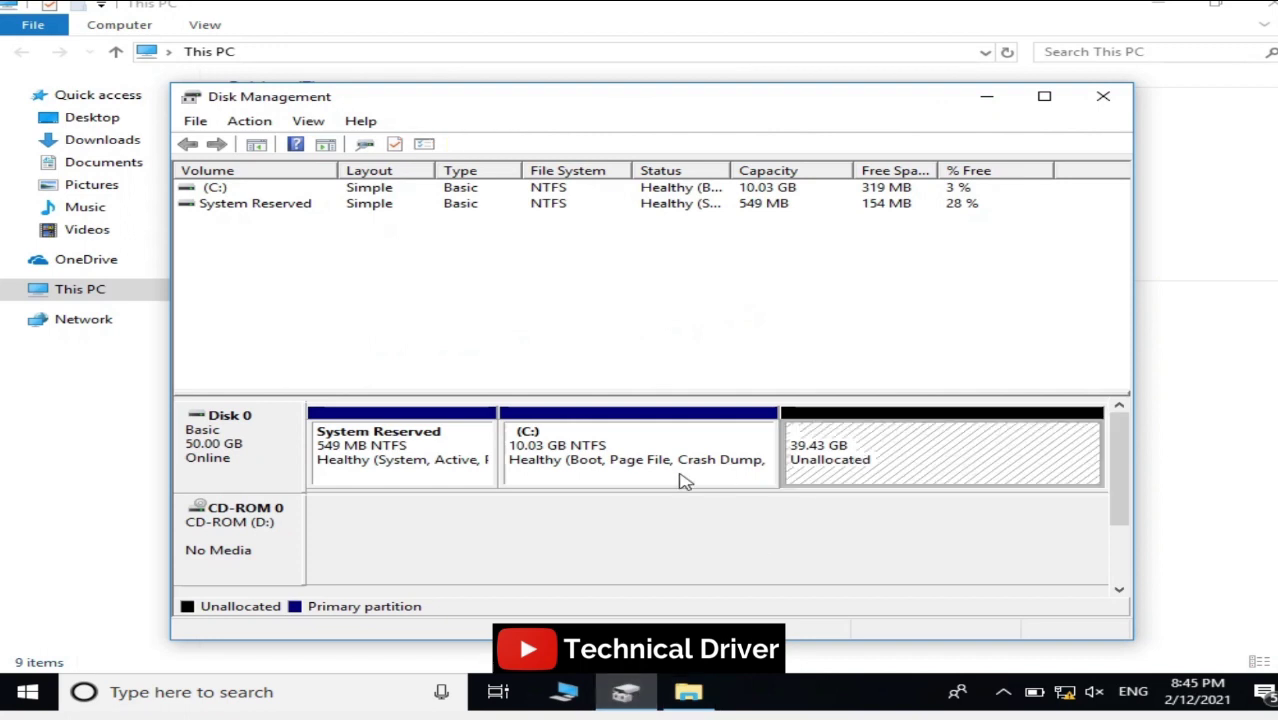
pyautogui.click(675, 481)
pyautogui.click(870, 468)
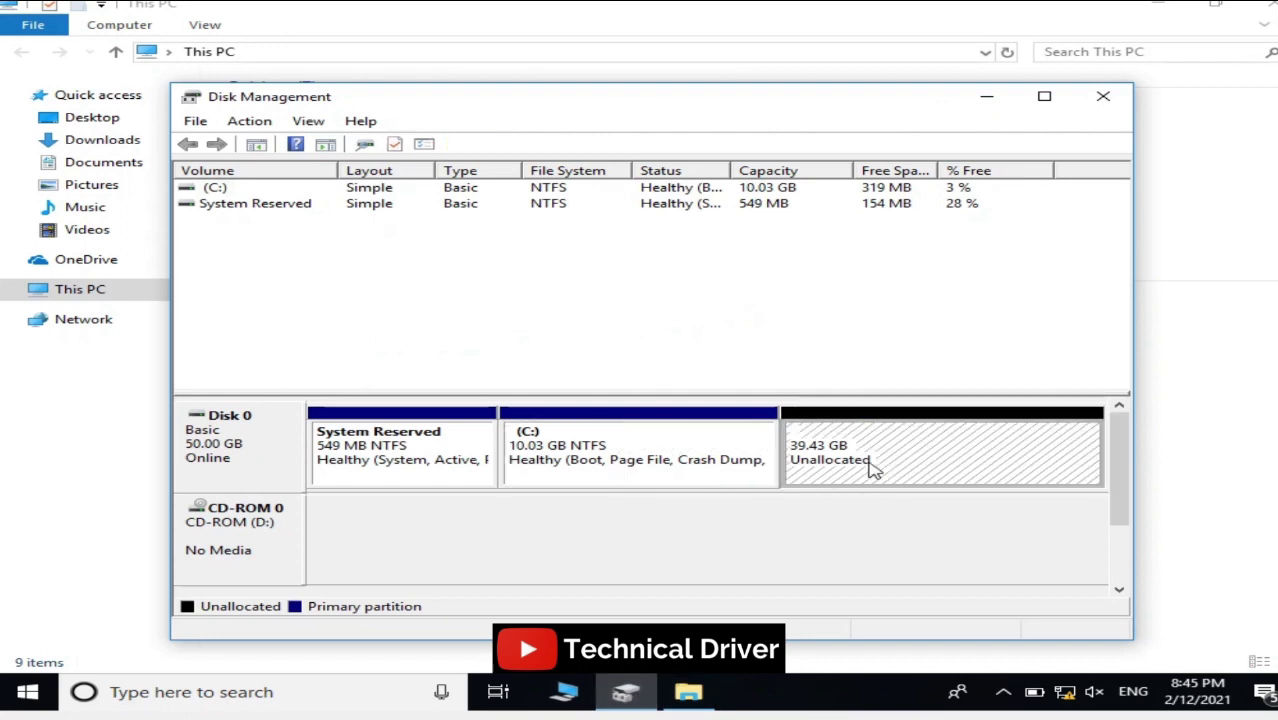
pyautogui.click(706, 477)
pyautogui.rightClick(705, 477)
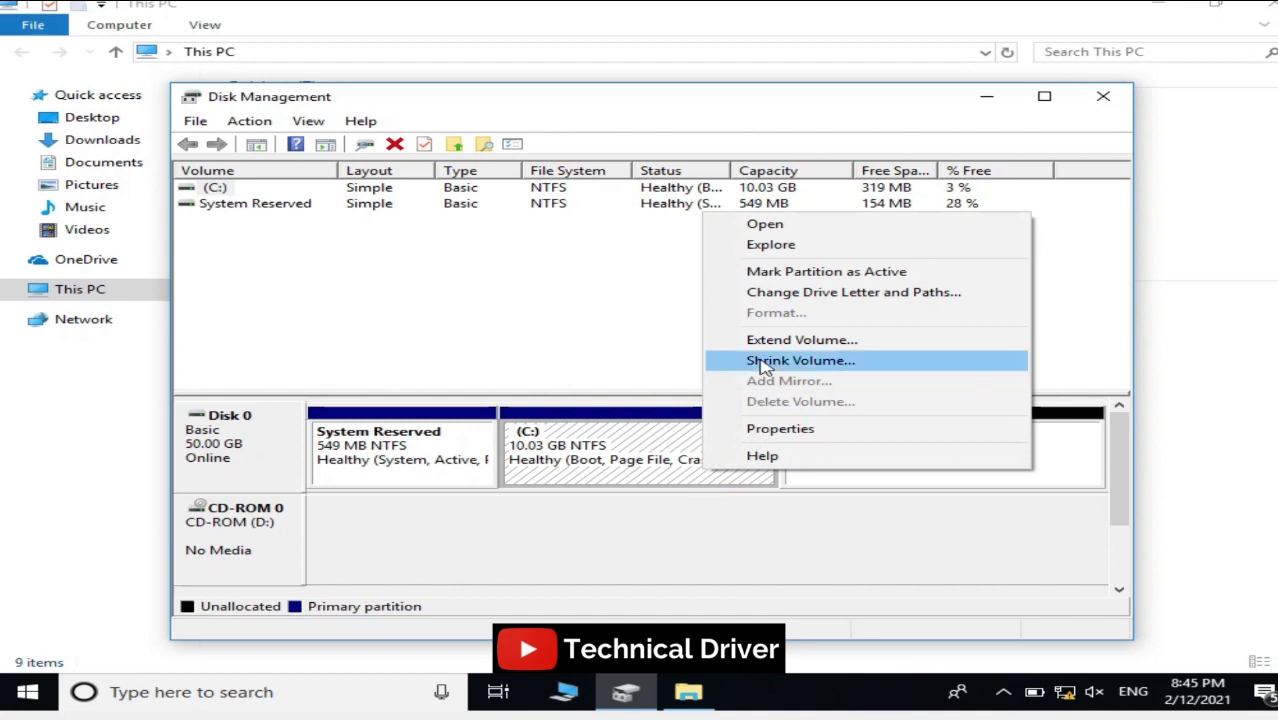
# Extend C: by 20376 MB of the unallocated space using the Extend Volume wizard.
pyautogui.click(815, 343)
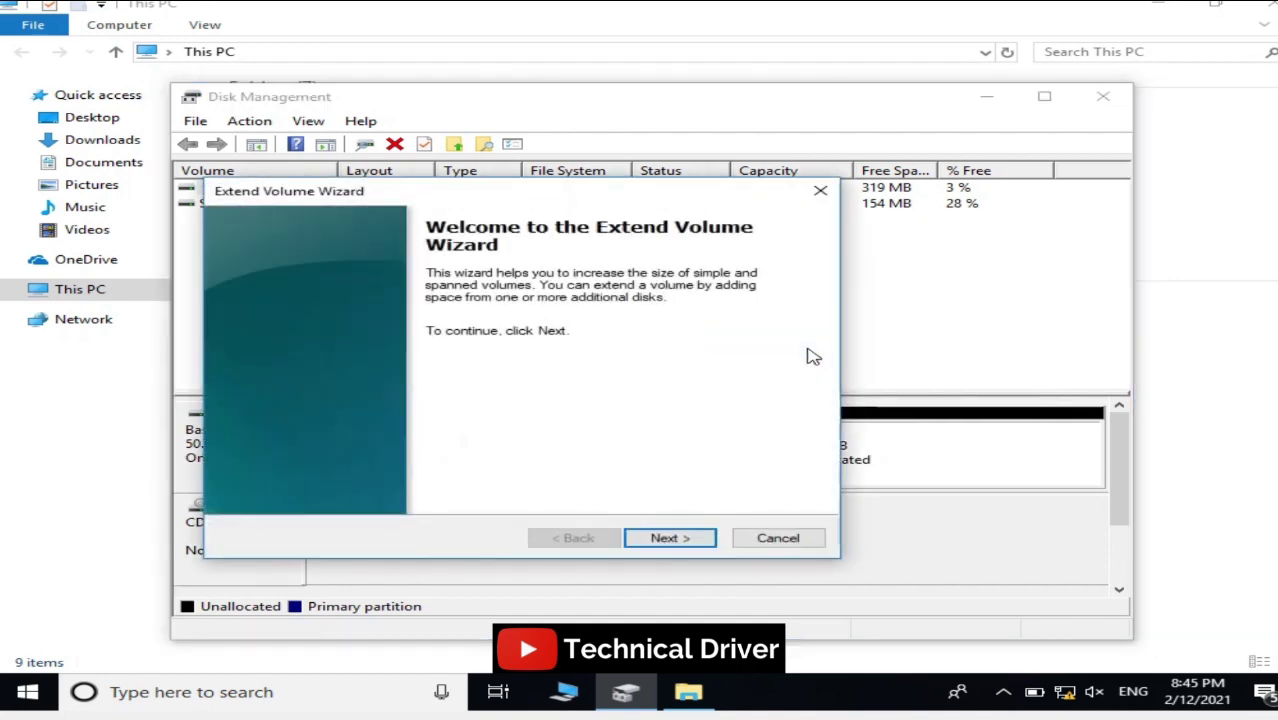
pyautogui.click(678, 542)
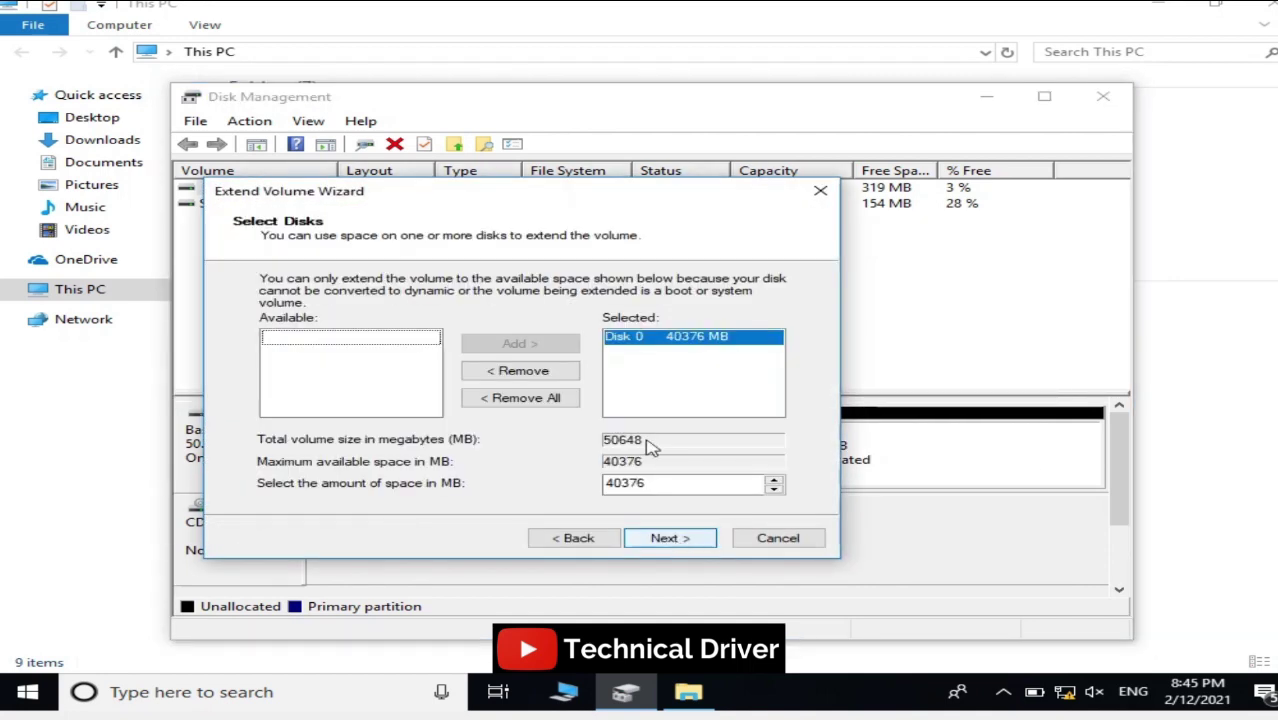
pyautogui.moveTo(545, 199); pyautogui.dragTo(312, 178)
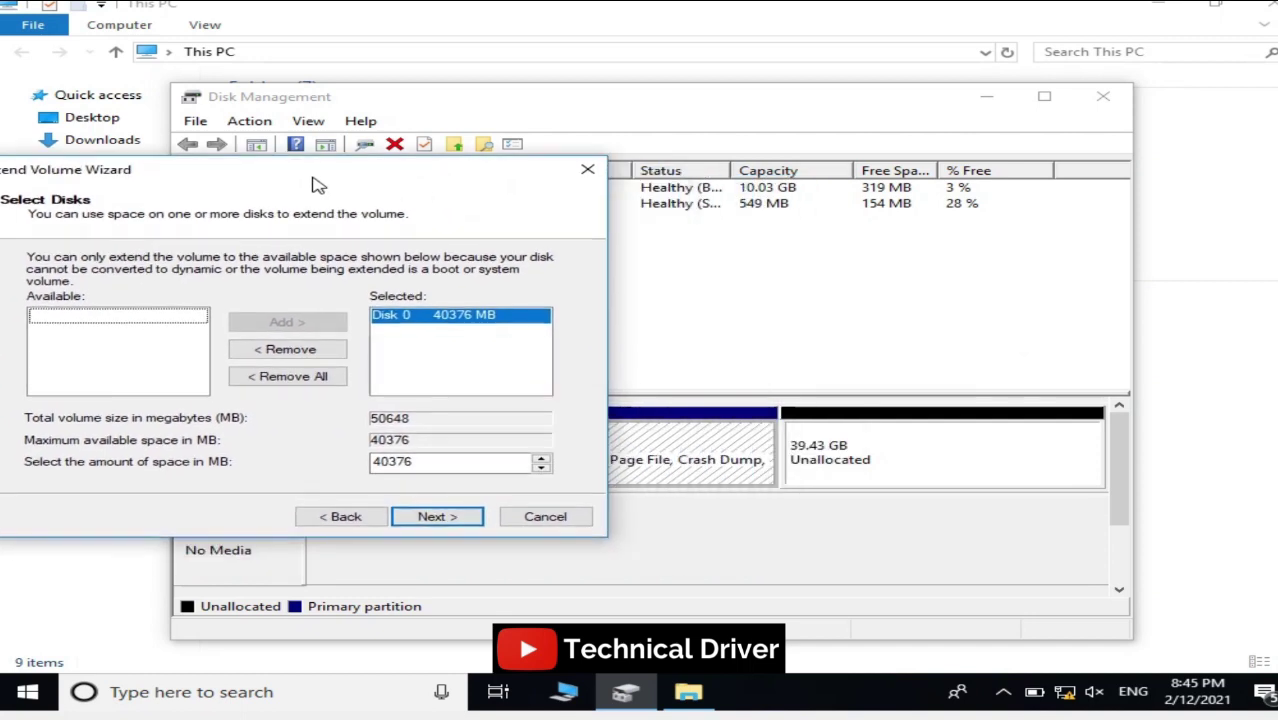
pyautogui.click(451, 461)
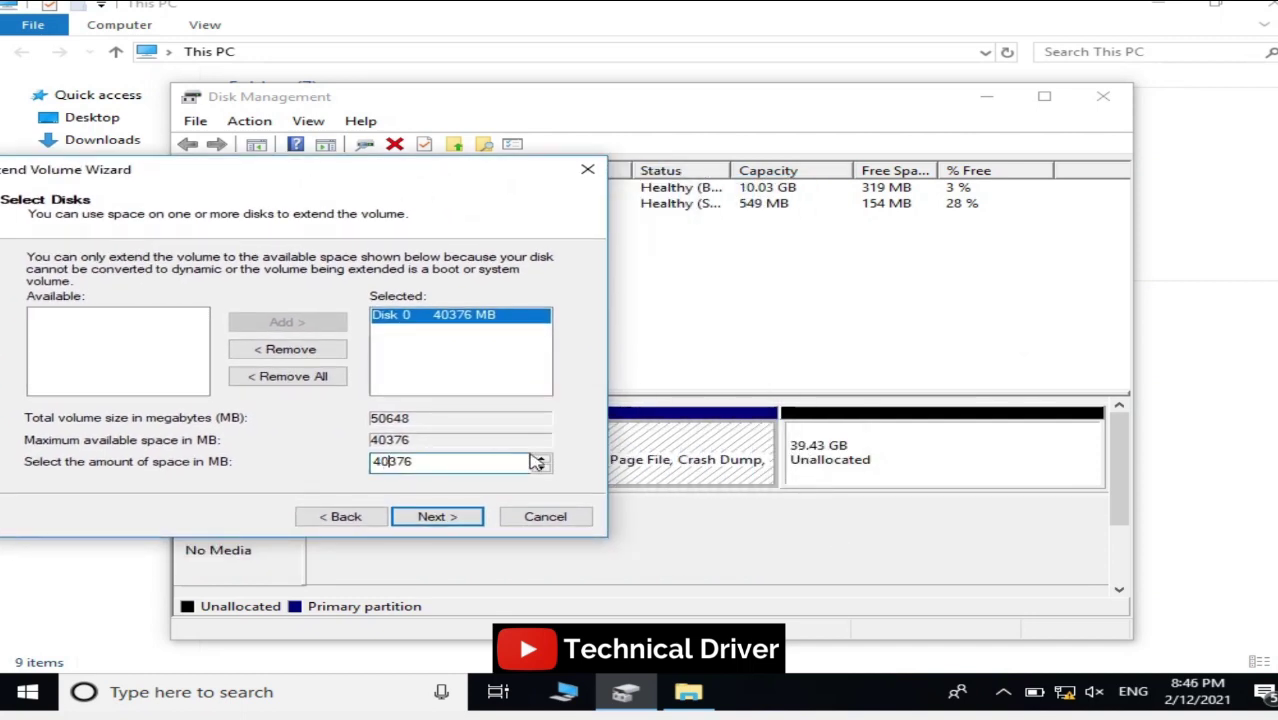
pyautogui.press('BackSpace')
pyautogui.write('2')
pyautogui.click(410, 525)
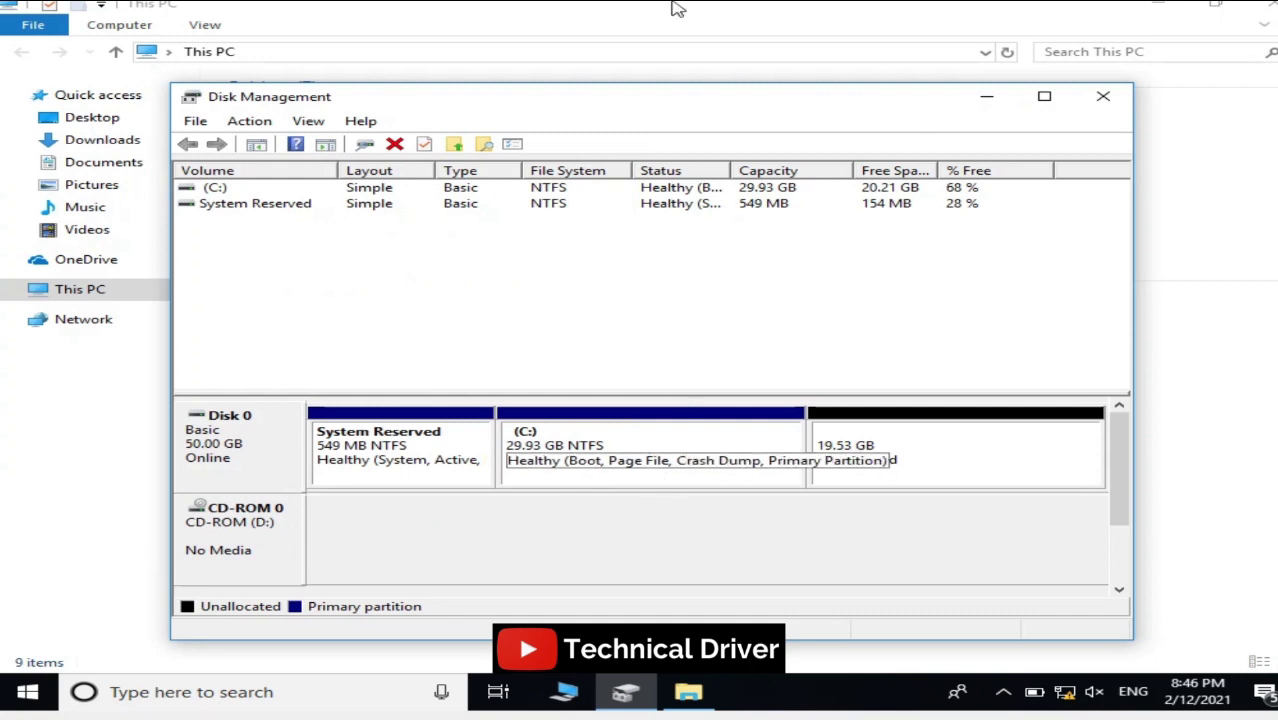
# Refresh This PC to confirm C: now has 20.2 GB free of 29.9 GB.
pyautogui.moveTo(677, 108); pyautogui.dragTo(1001, 172)
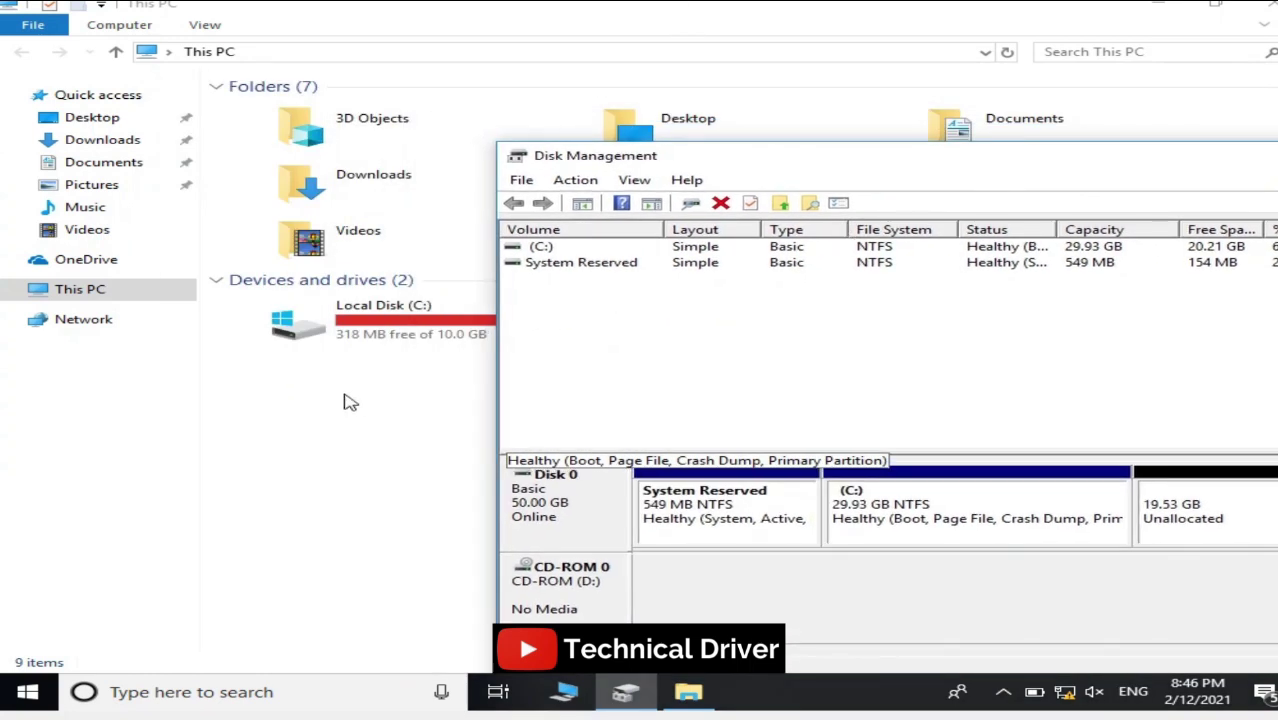
pyautogui.rightClick(330, 409)
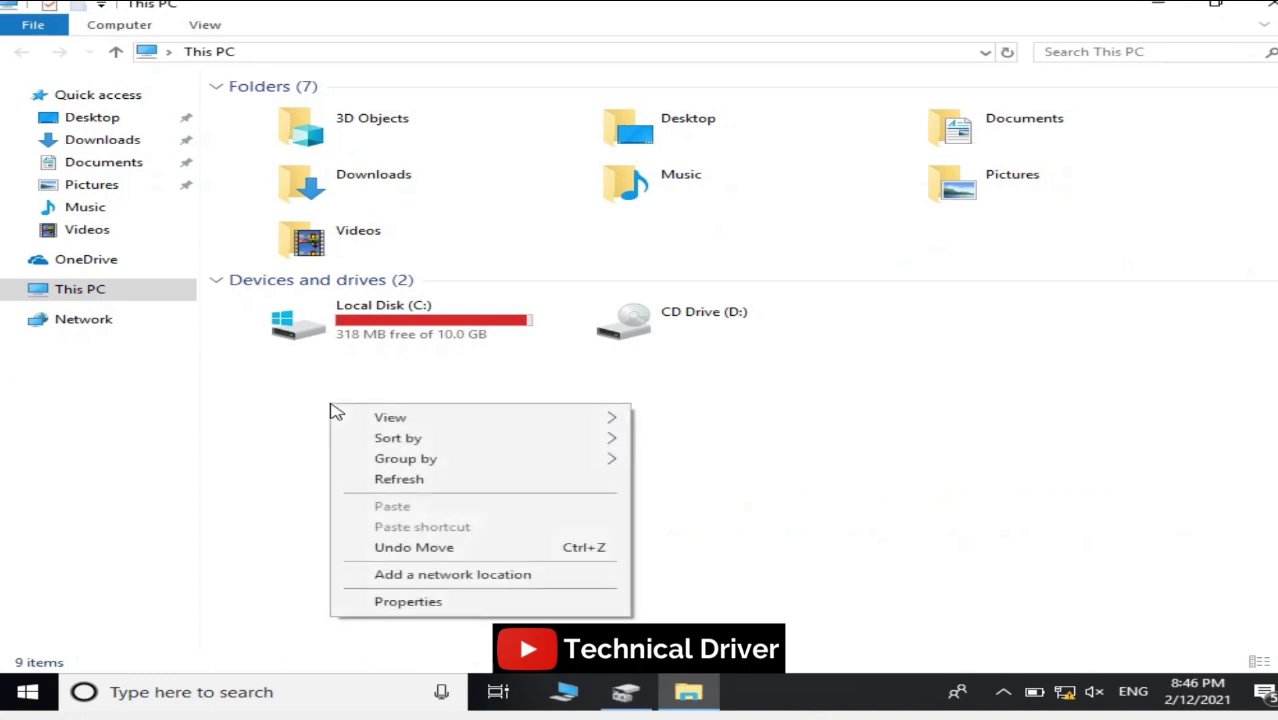
pyautogui.click(372, 478)
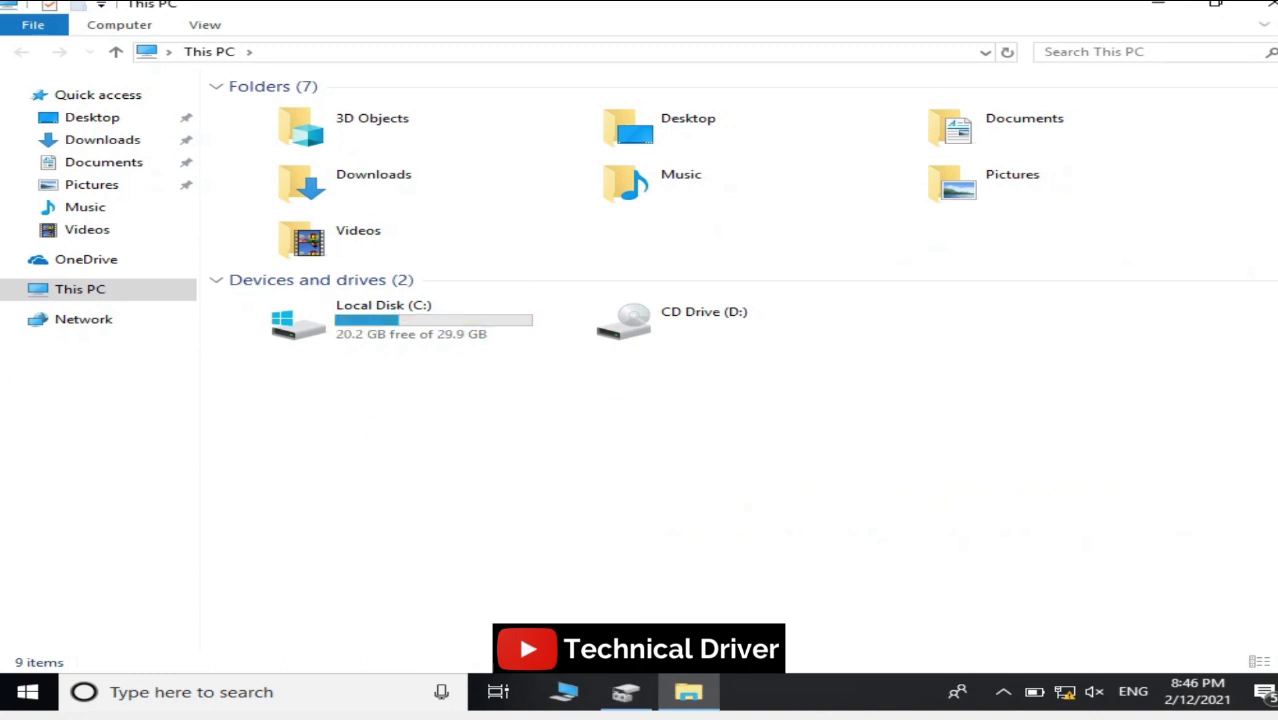
pyautogui.click(627, 697)
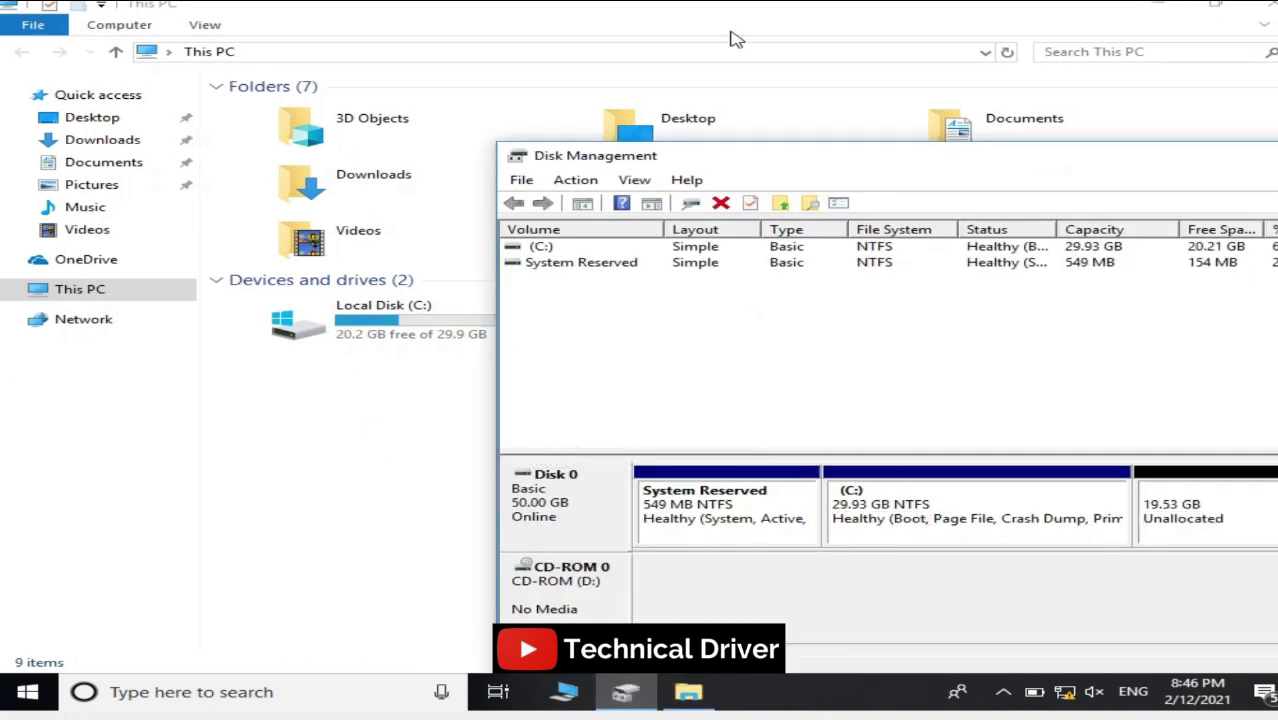
# Create a 19.53 GB NTFS simple volume with drive letter E from the unallocated space.
pyautogui.moveTo(862, 180); pyautogui.dragTo(542, 146)
pyautogui.rightClick(953, 478)
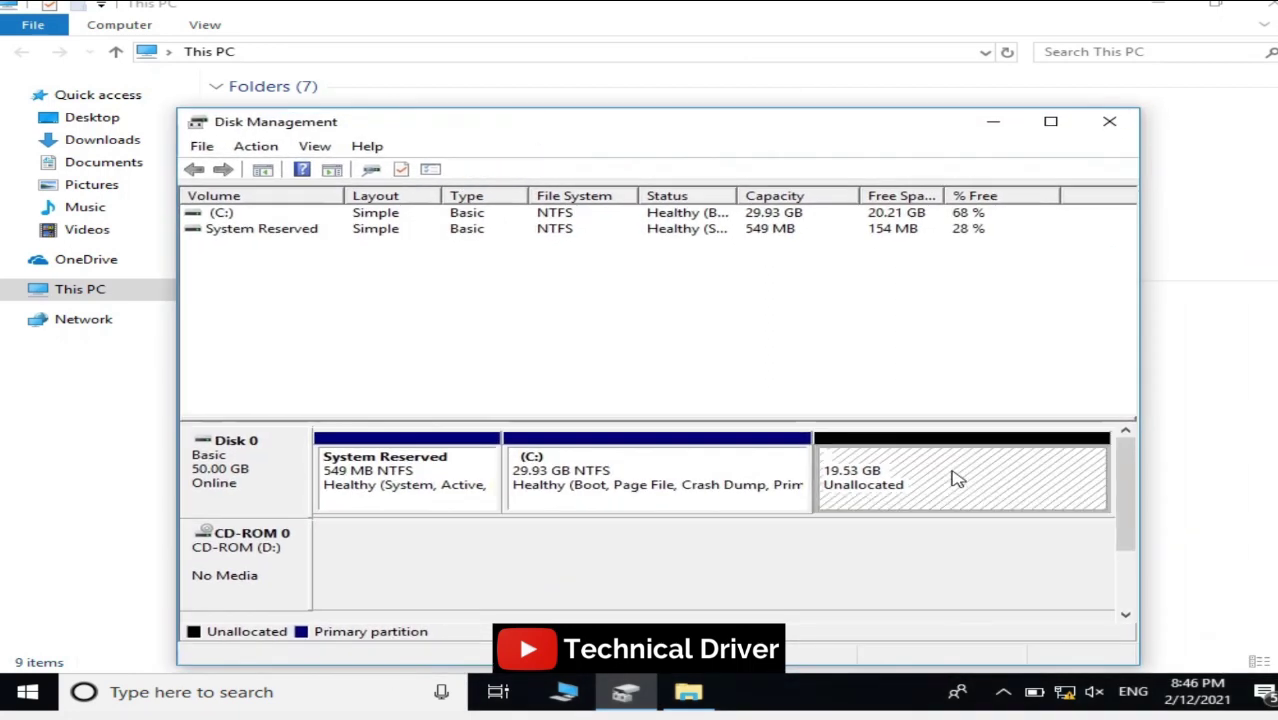
pyautogui.click(1000, 483)
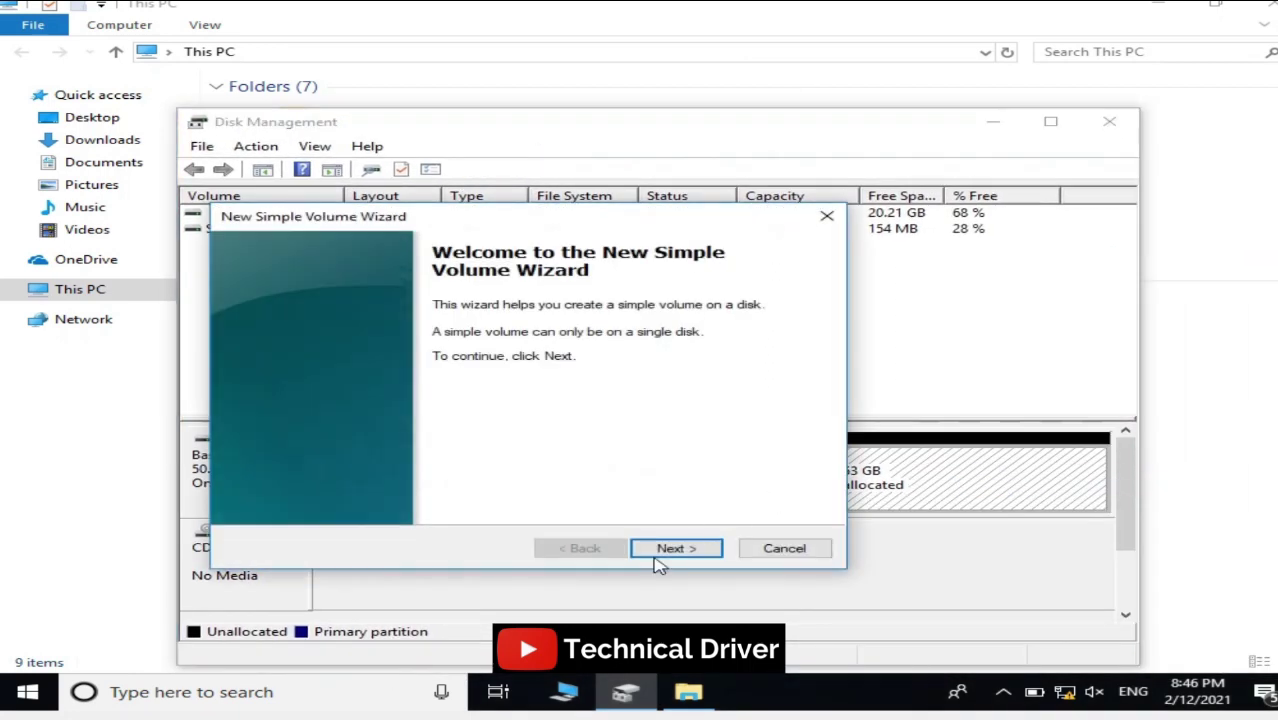
pyautogui.click(660, 556)
pyautogui.click(660, 560)
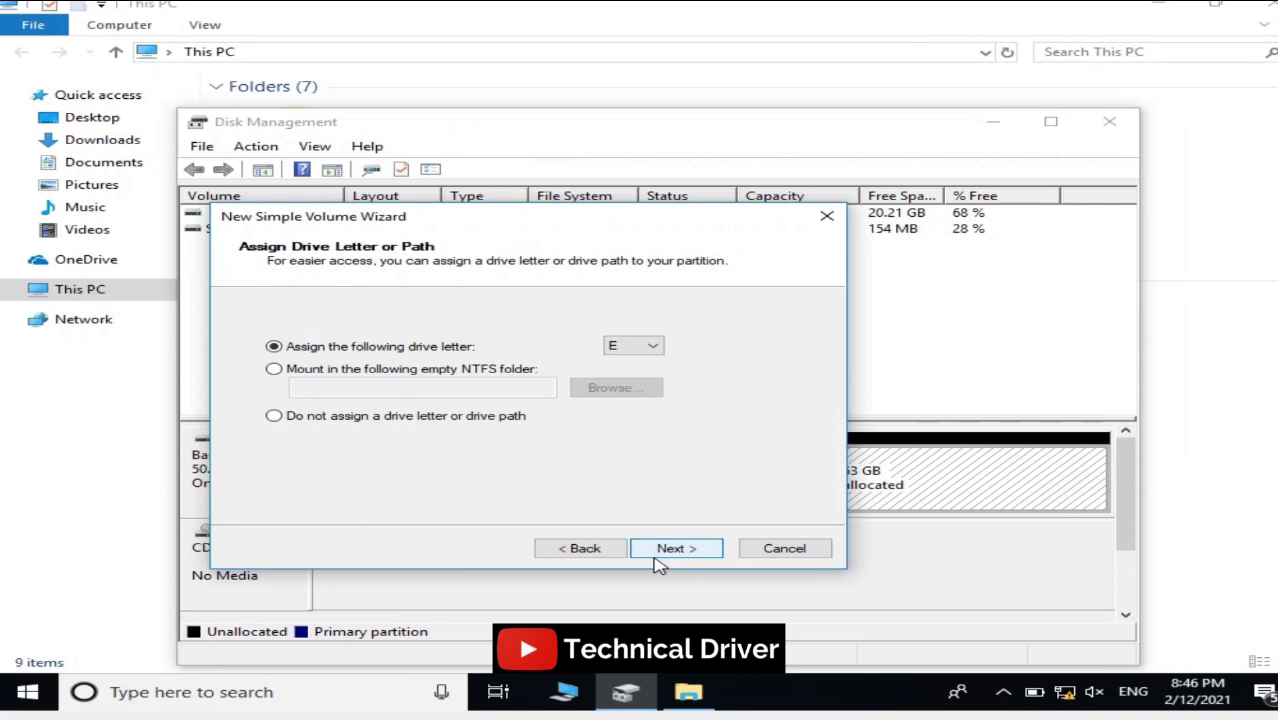
pyautogui.click(660, 560)
pyautogui.click(660, 556)
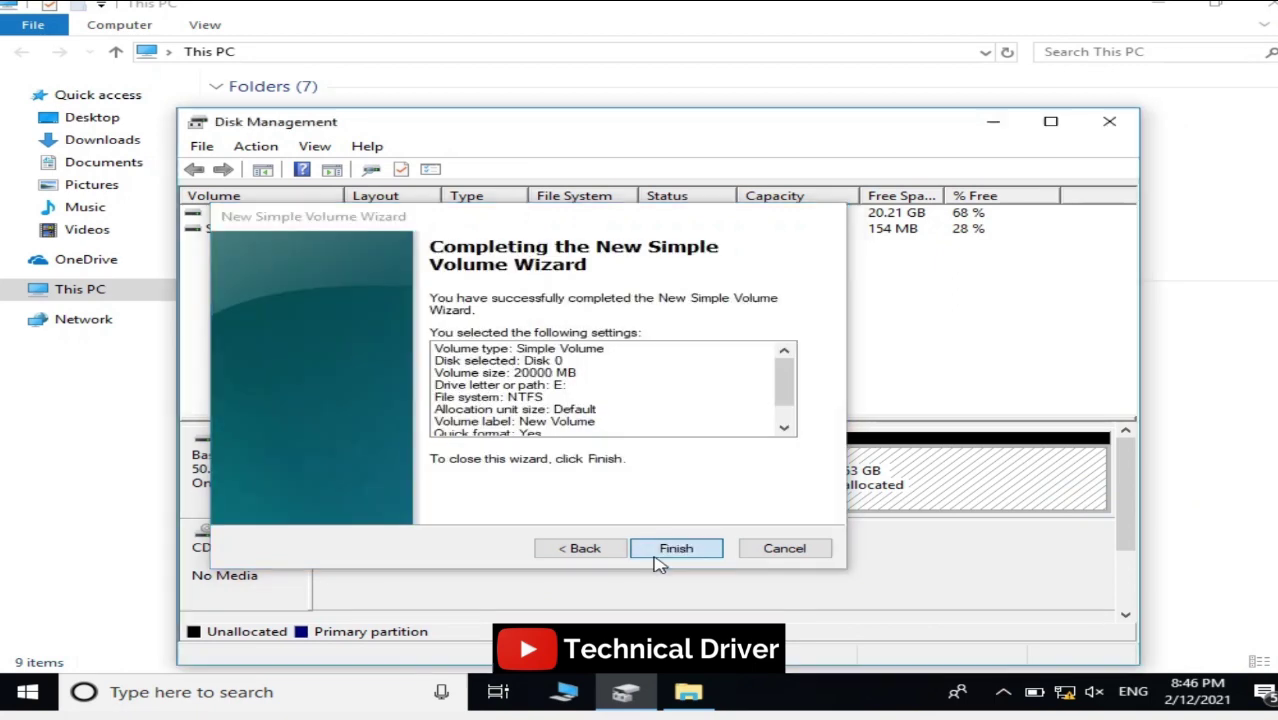
pyautogui.click(659, 562)
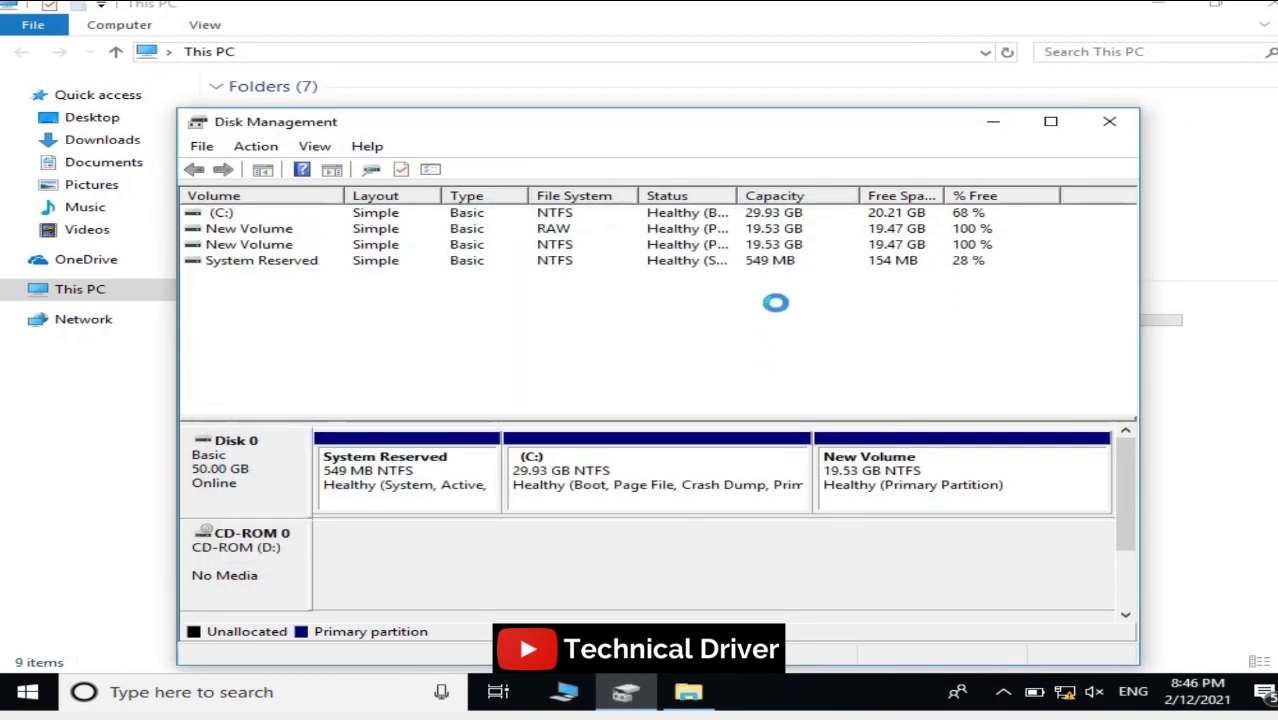
pyautogui.moveTo(784, 141); pyautogui.dragTo(473, 475)
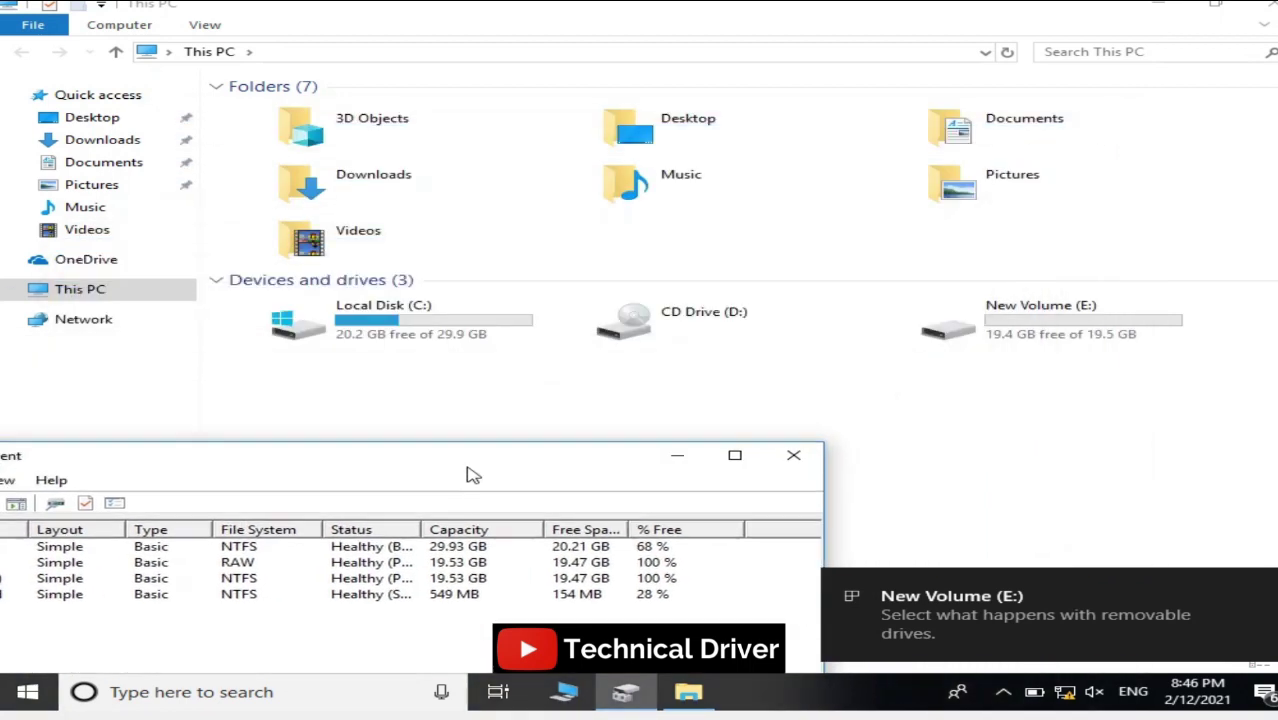
# Select E: in This PC, minimize File Explorer, and center Disk Management.
pyautogui.click(995, 322)
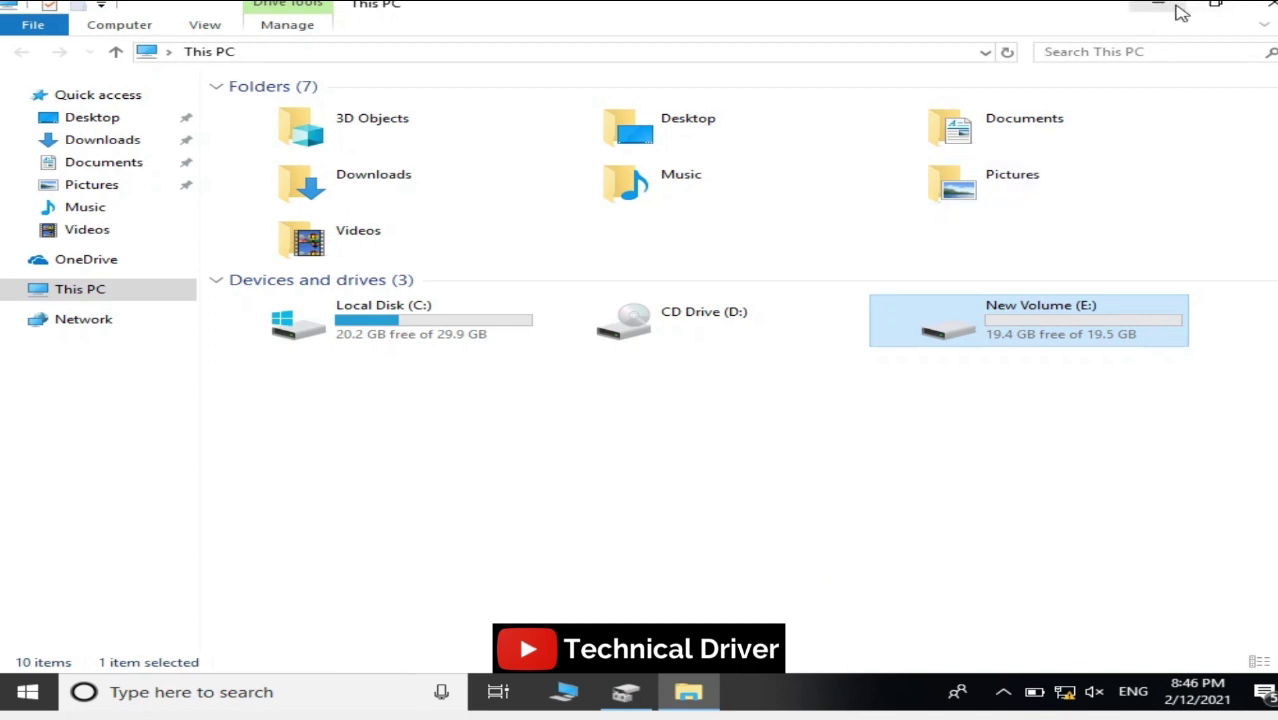
pyautogui.click(1177, 12)
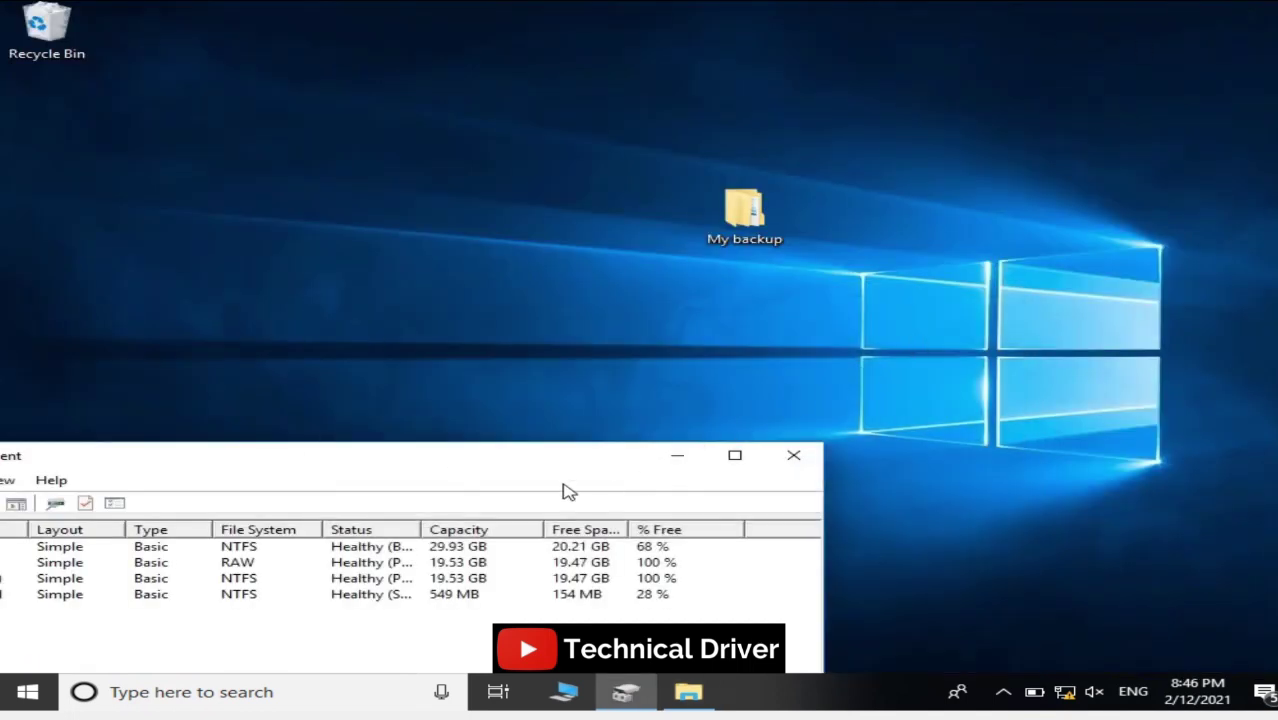
pyautogui.moveTo(558, 476)
pyautogui.mouseDown()
pyautogui.moveTo(836, 306)
pyautogui.moveTo(890, 114)
pyautogui.mouseUp()
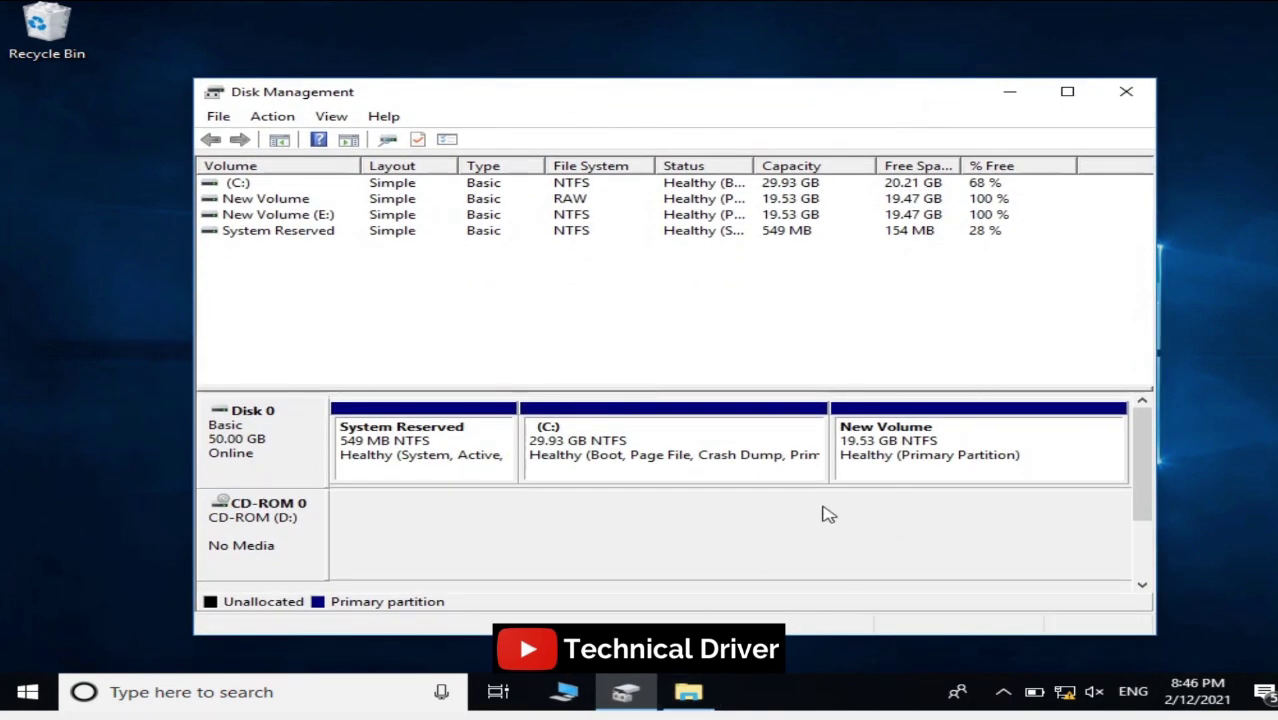
# Shrink New Volume (E:) by 10878 MB, leaving it at 8.91 GB.
pyautogui.click(914, 444)
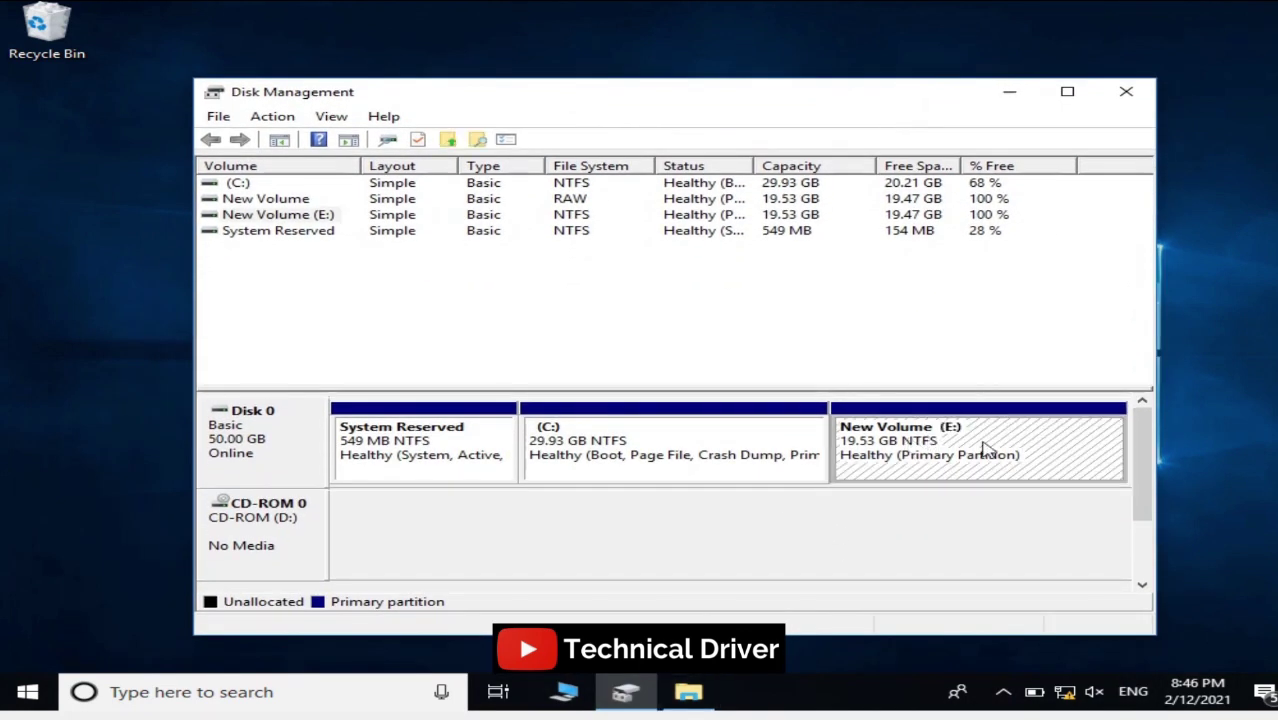
pyautogui.rightClick(980, 446)
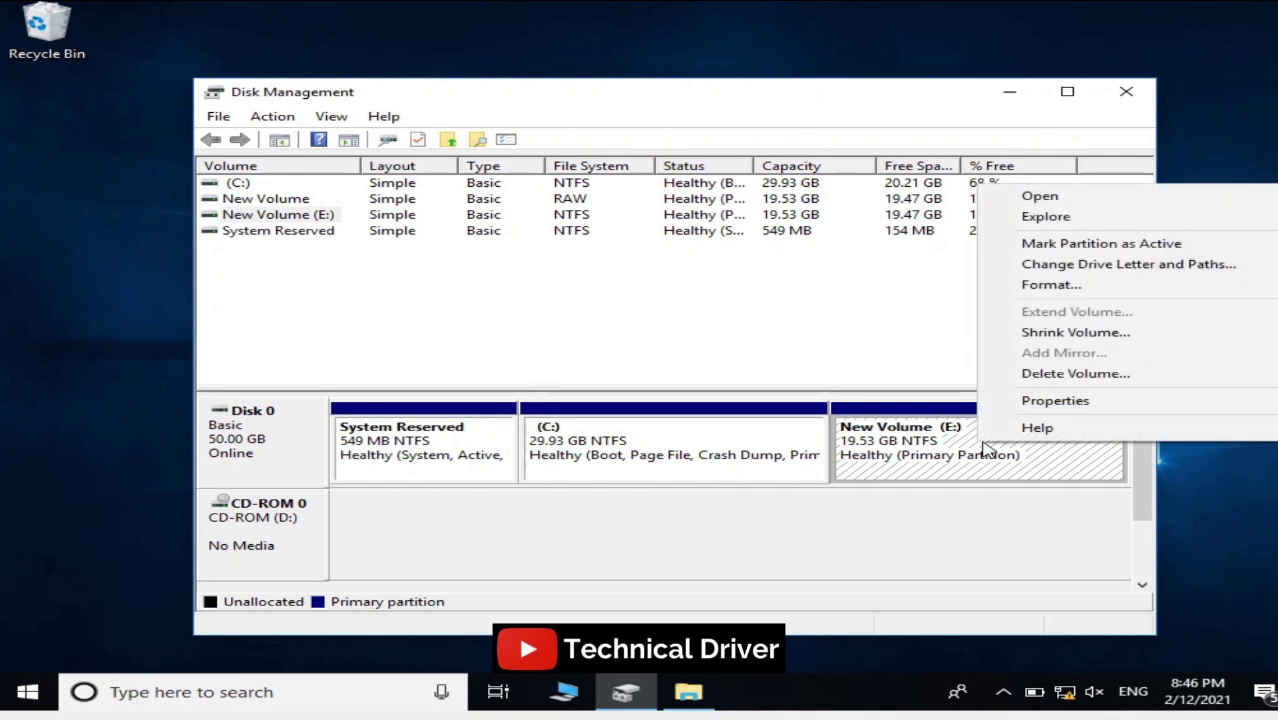
pyautogui.click(1045, 333)
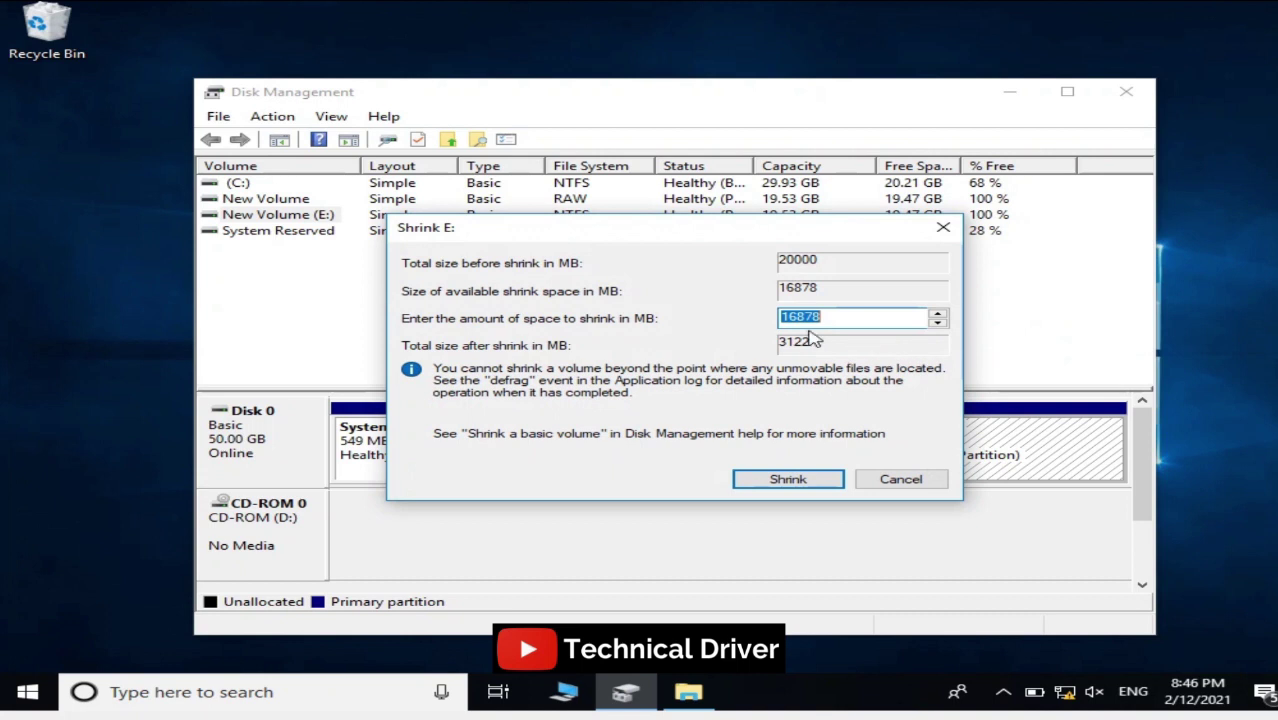
pyautogui.click(789, 320)
pyautogui.moveTo(722, 228); pyautogui.dragTo(526, 233)
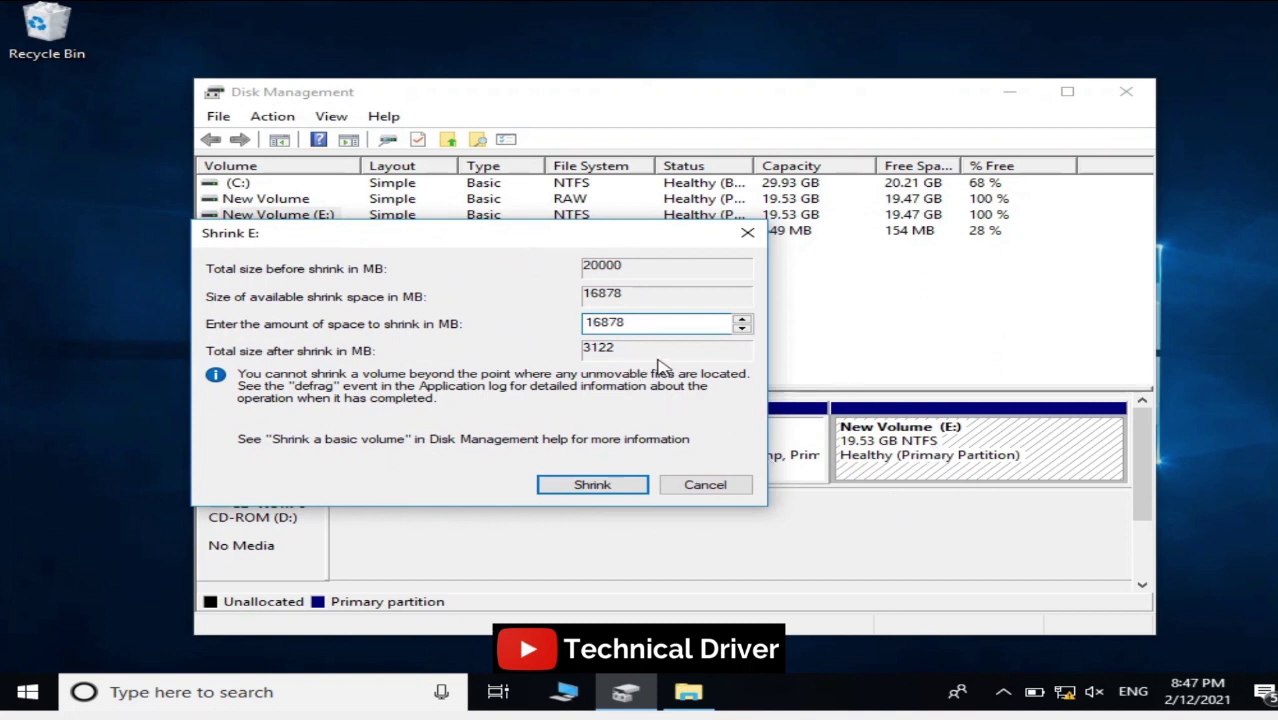
pyautogui.press('Delete')
pyautogui.write('1')
pyautogui.press('BackSpace')
pyautogui.write('0')
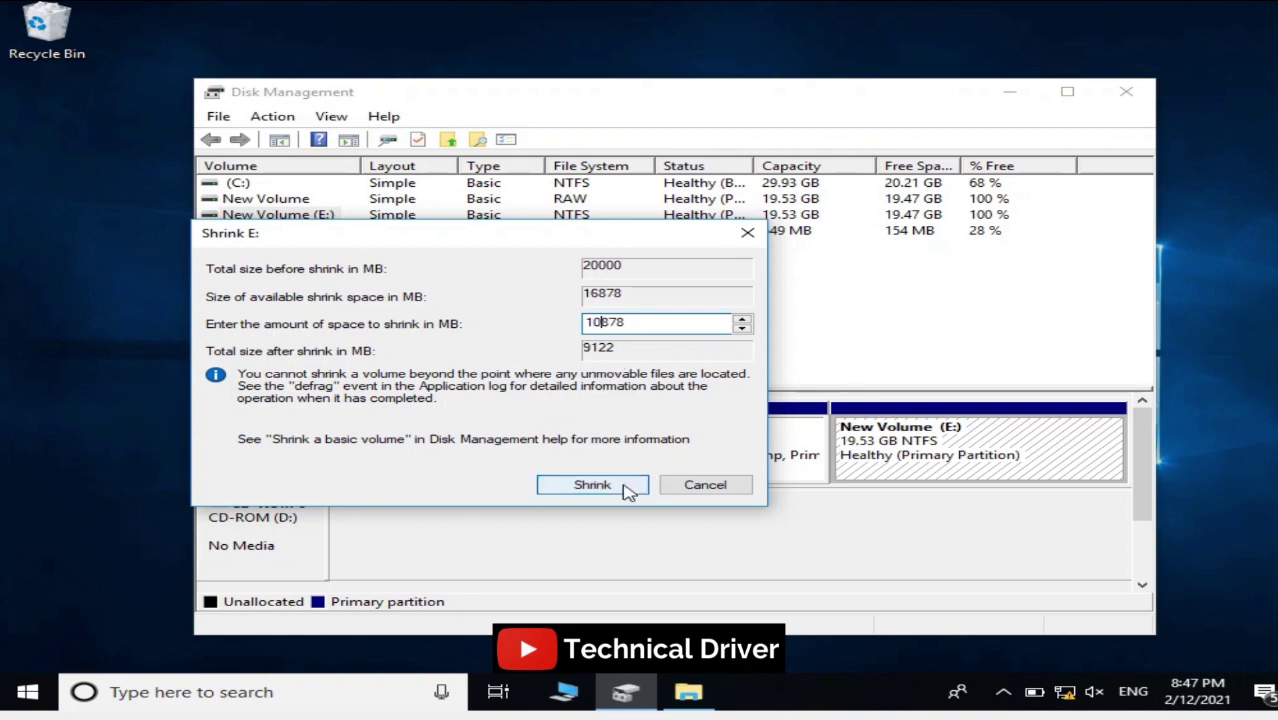
pyautogui.click(615, 485)
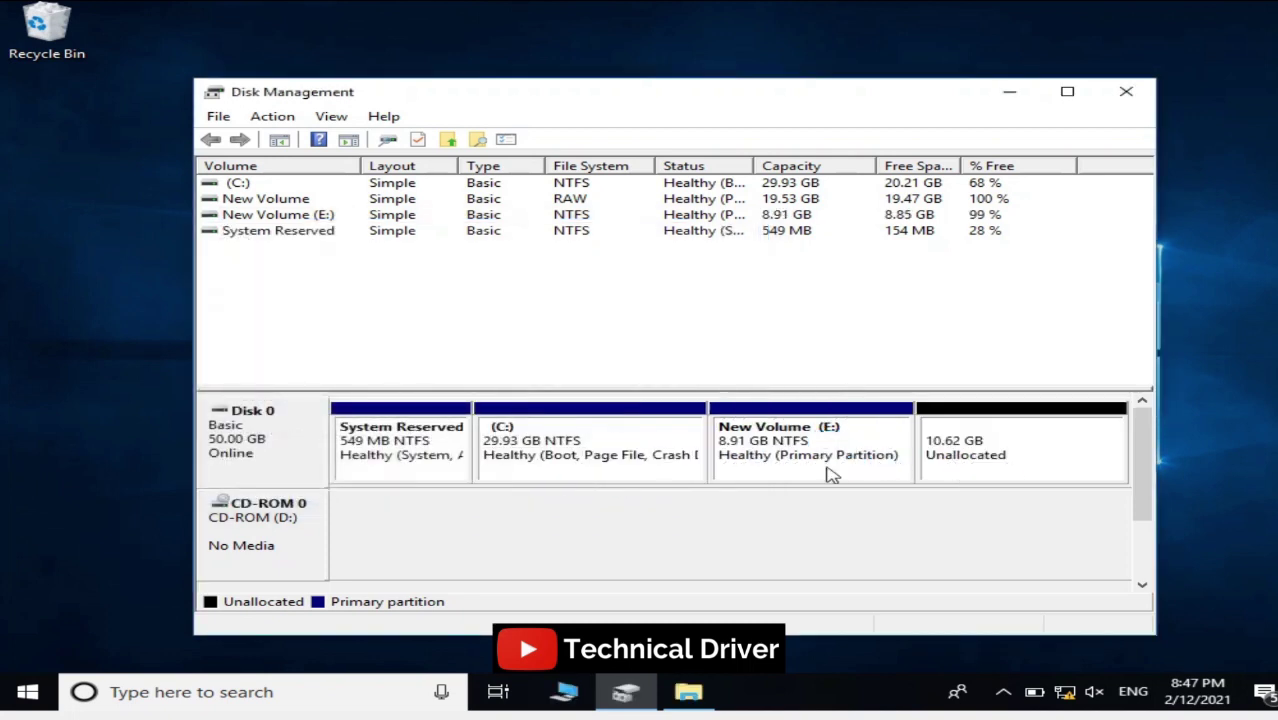
# Create NTFS New Volume (F:) from the 10.62 GB unallocated space using default settings.
pyautogui.click(1029, 467)
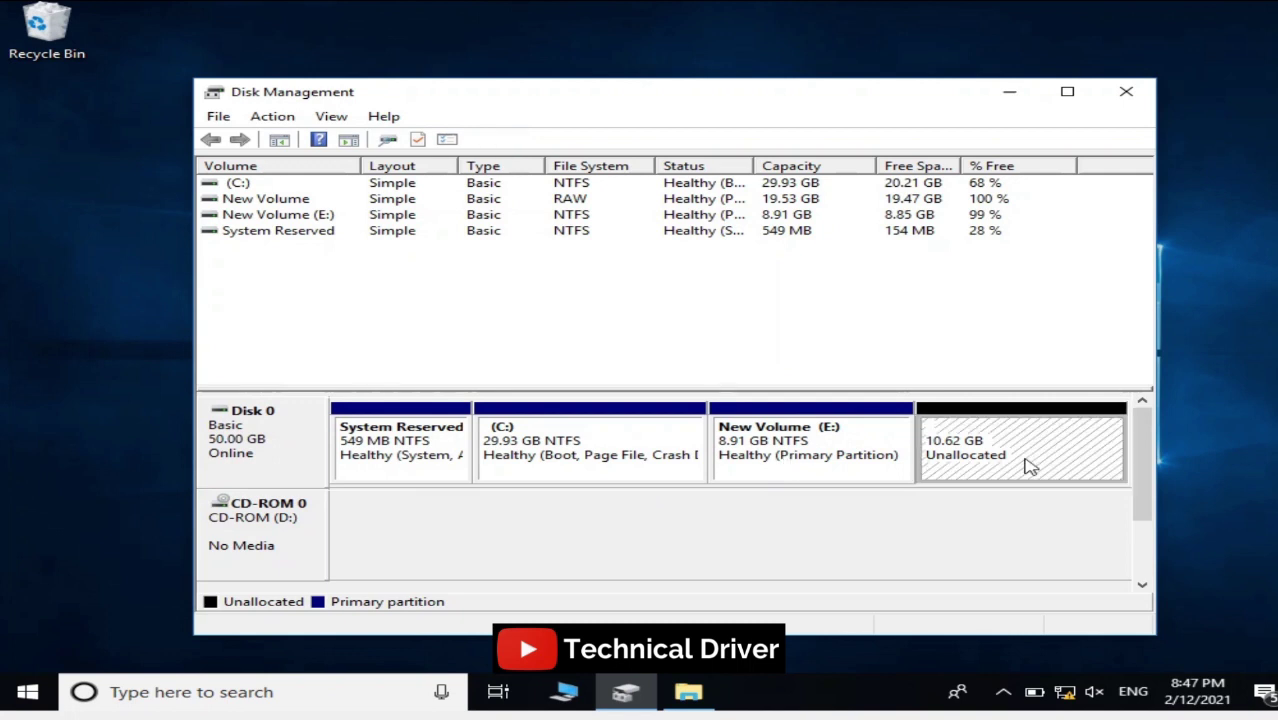
pyautogui.rightClick(1030, 467)
pyautogui.click(1066, 470)
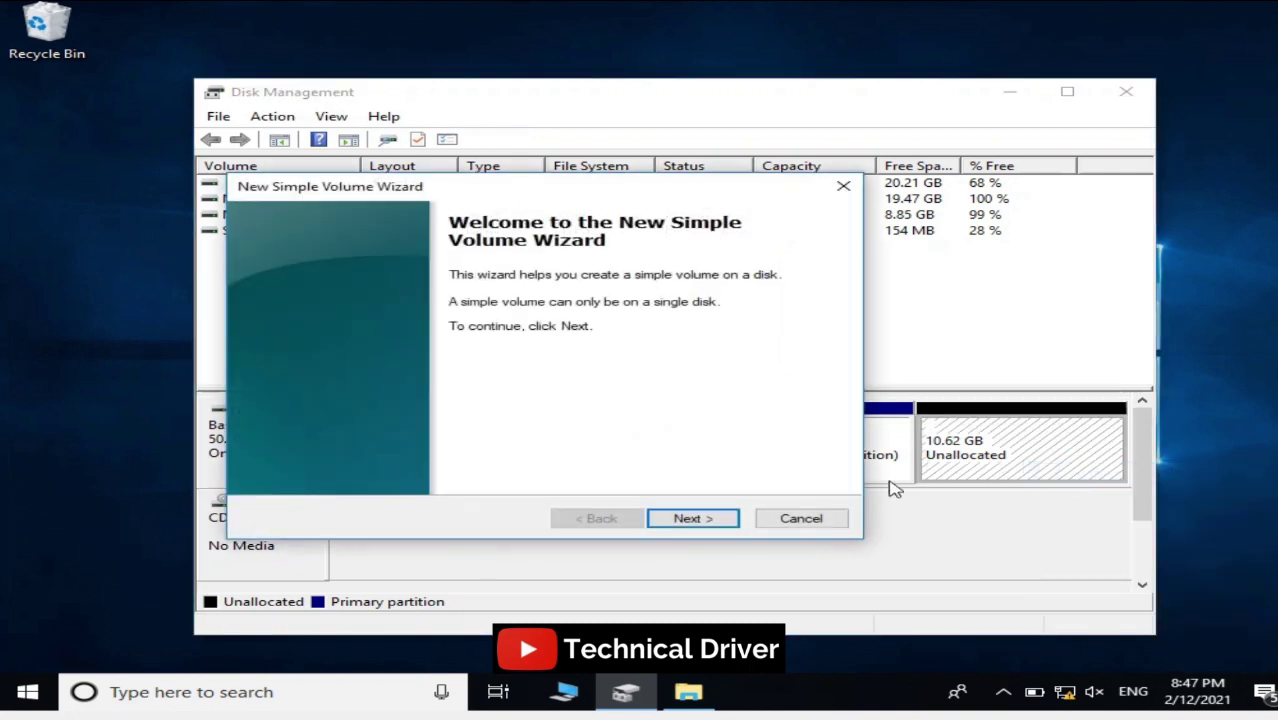
pyautogui.click(700, 520)
pyautogui.click(703, 520)
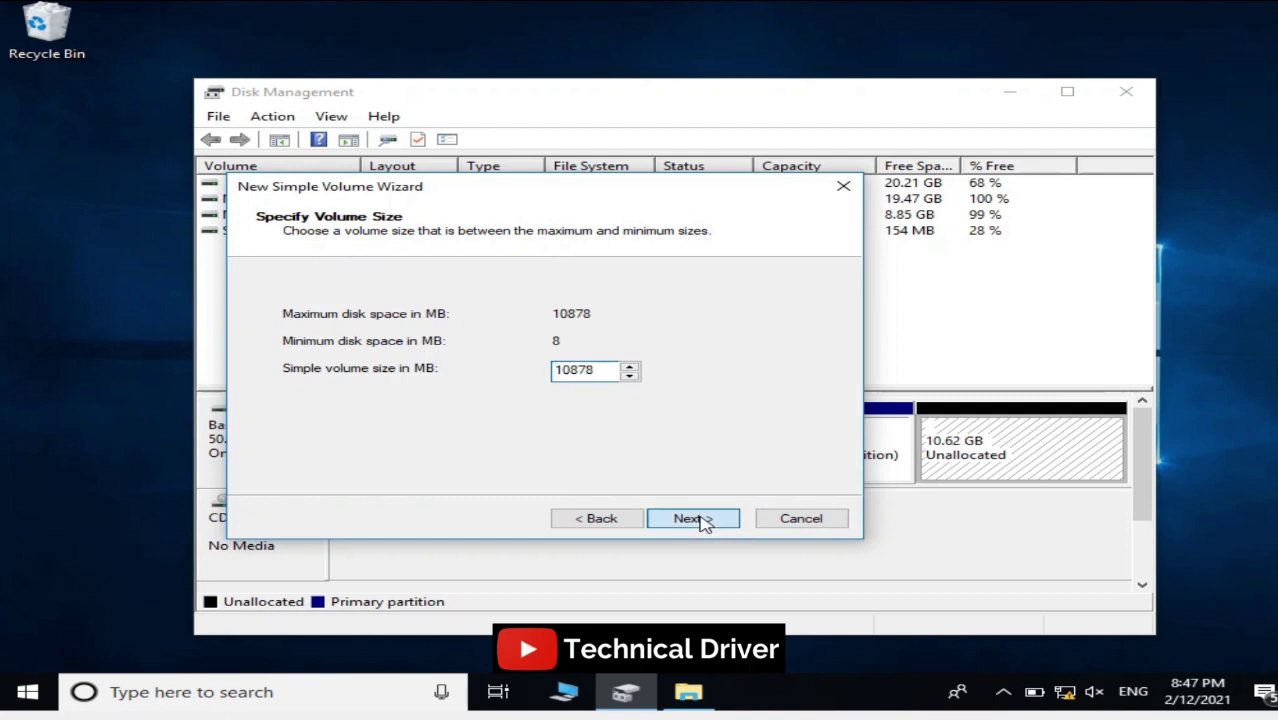
pyautogui.click(703, 520)
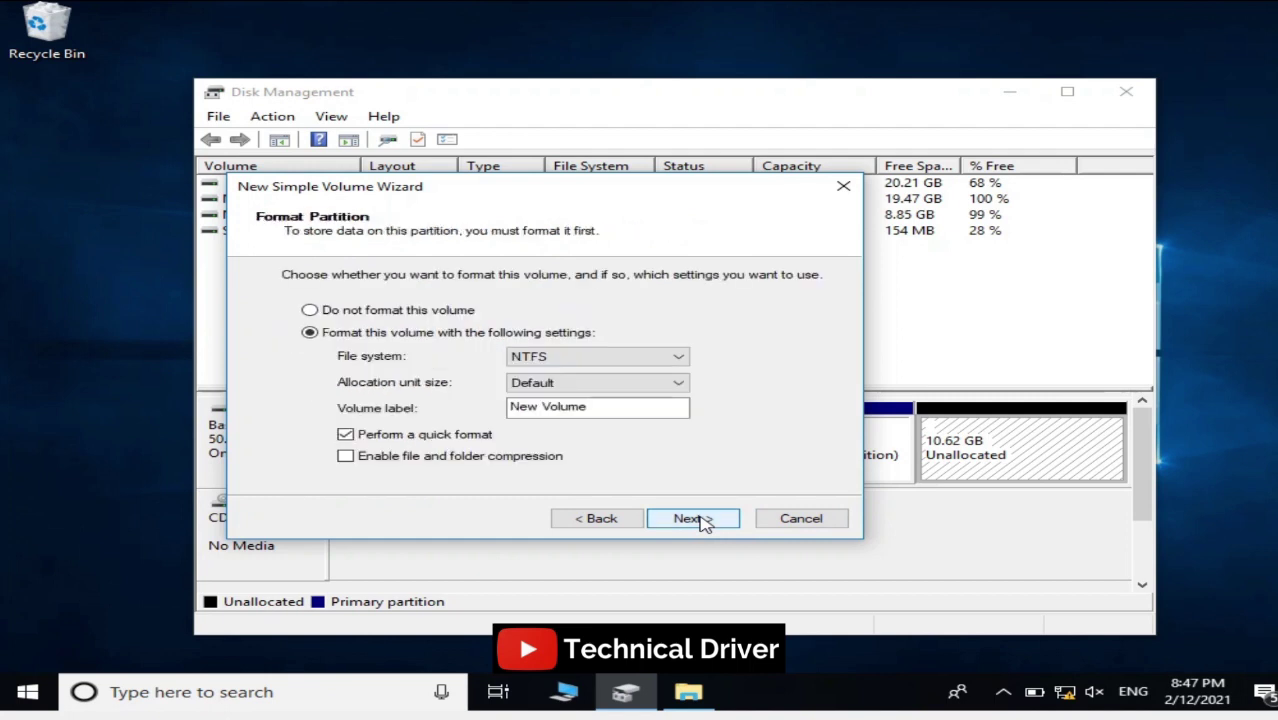
pyautogui.click(703, 520)
pyautogui.click(700, 519)
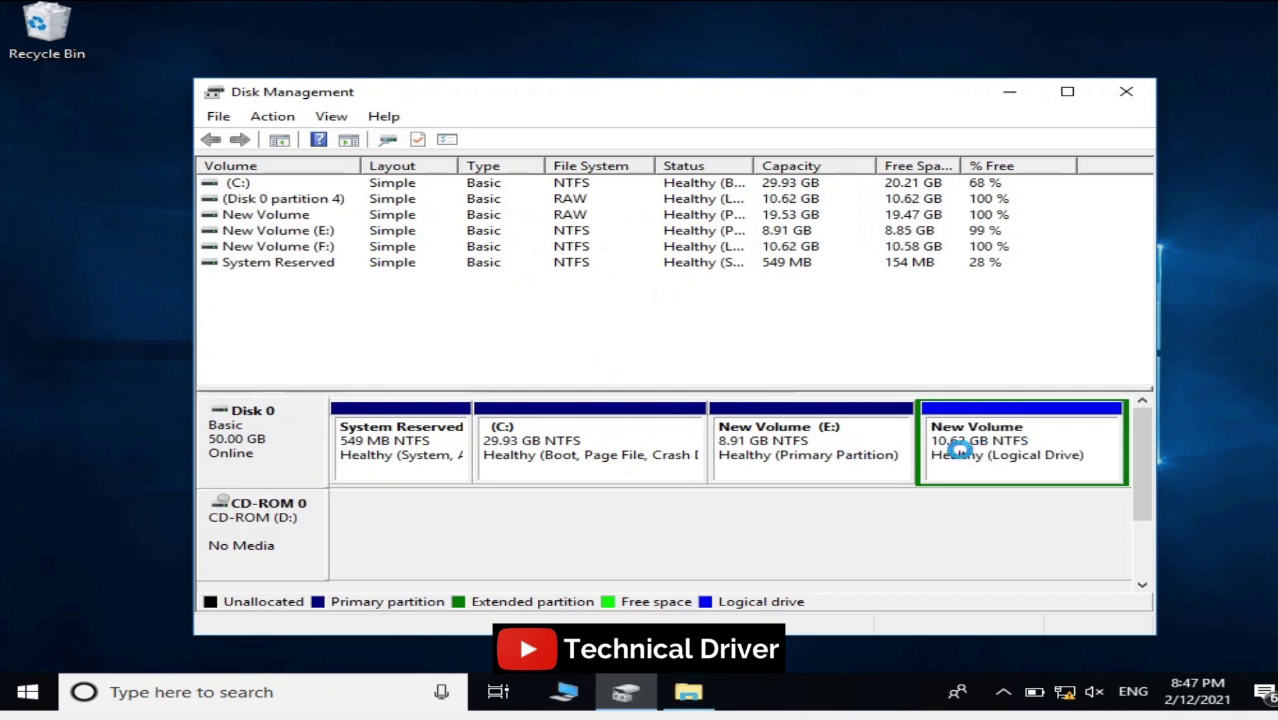
pyautogui.click(688, 692)
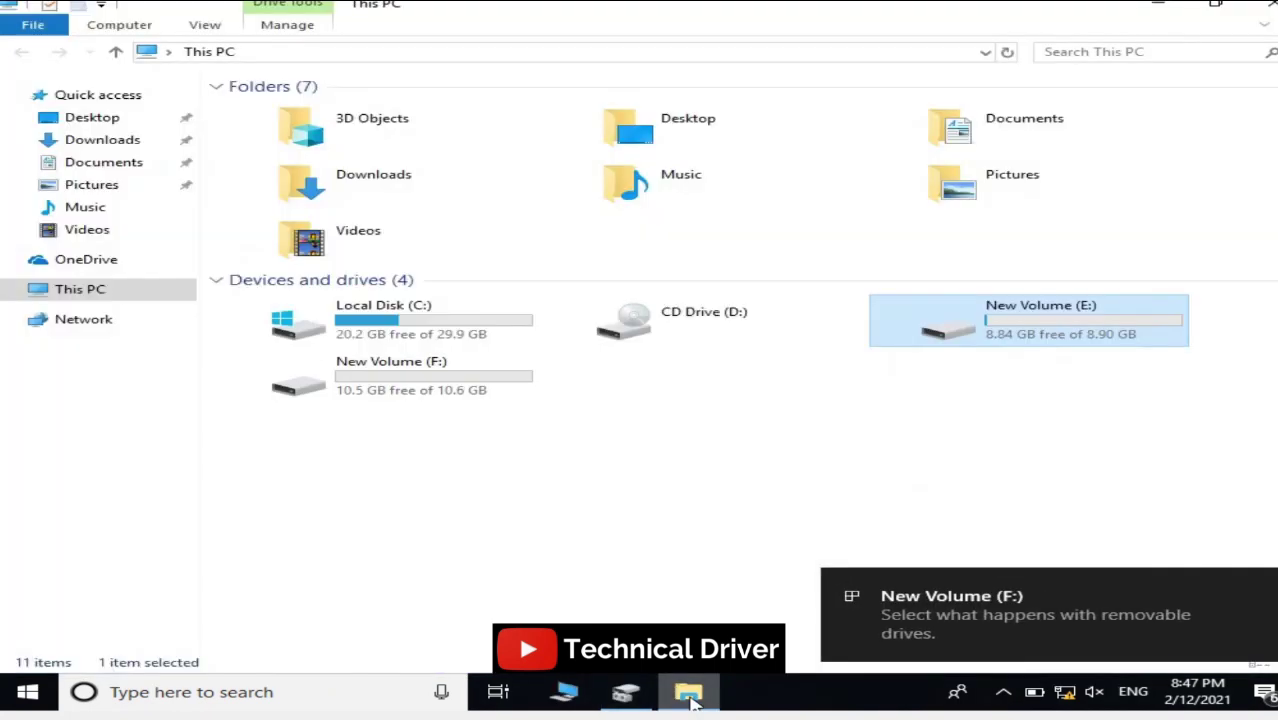
# Open New Volume (E:) to confirm it is empty, then return to This PC.
pyautogui.click(353, 386)
pyautogui.click(1096, 338)
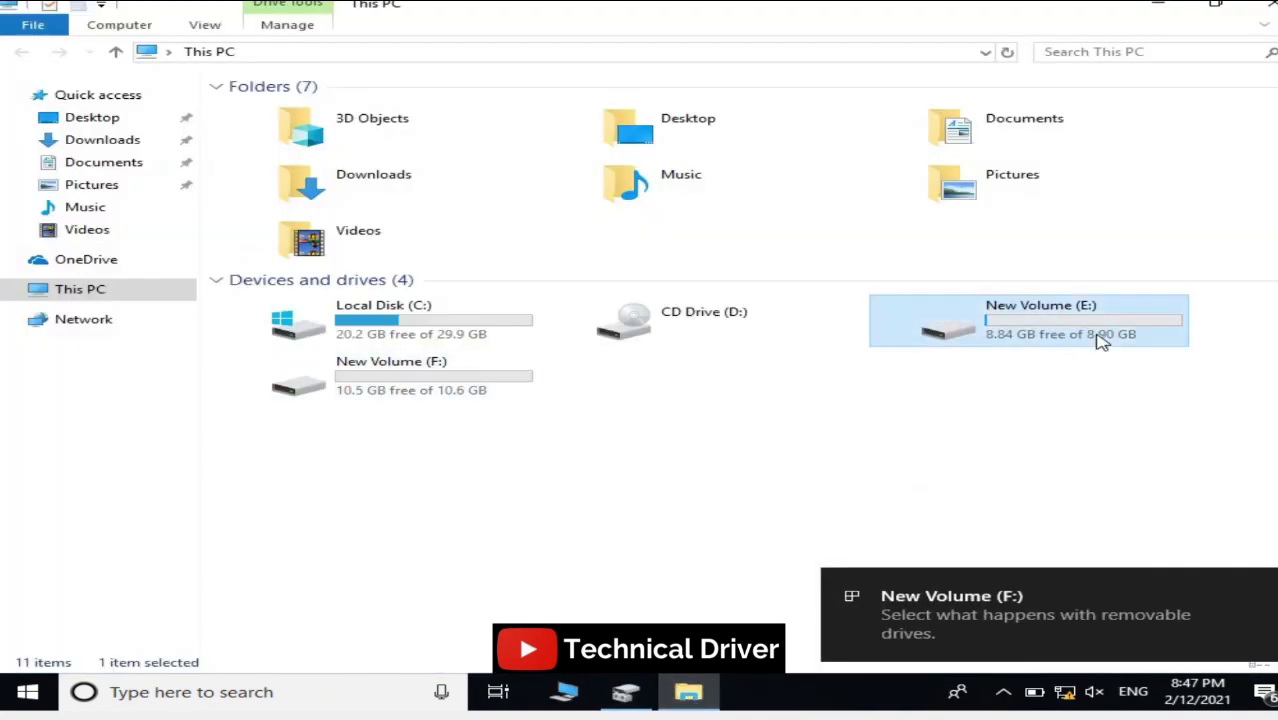
pyautogui.doubleClick(1056, 340)
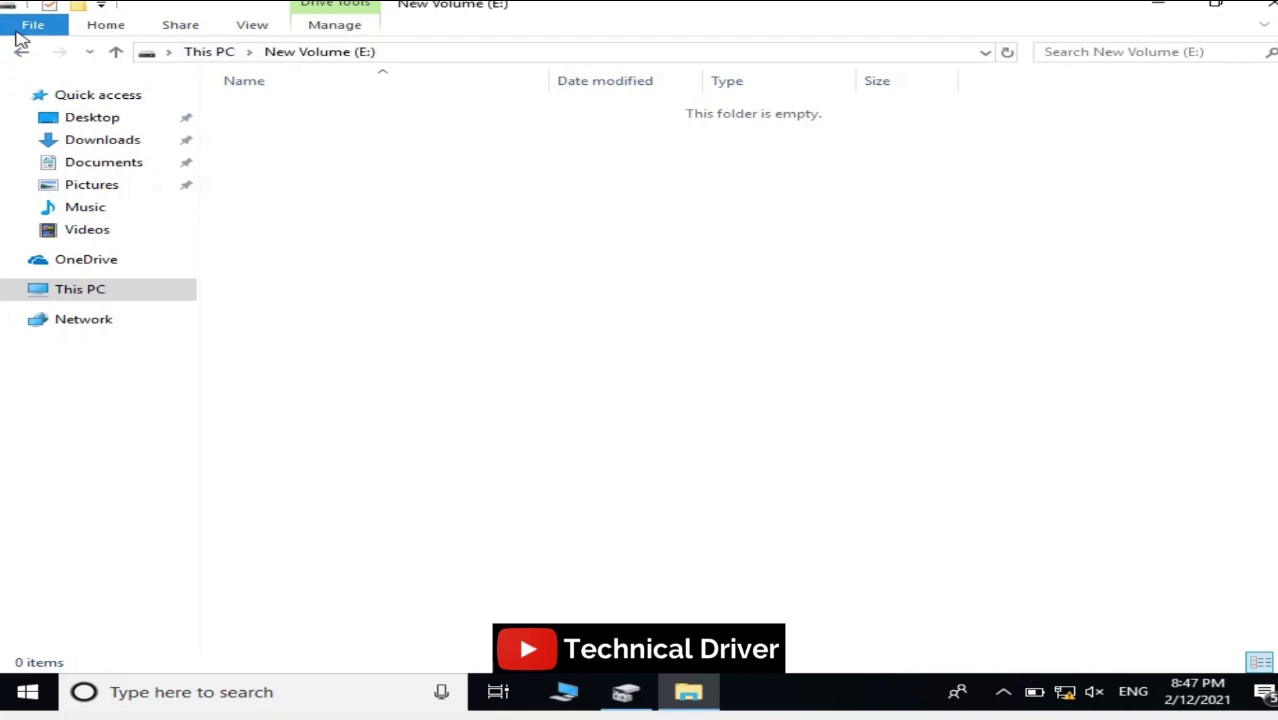
pyautogui.click(16, 54)
# Open New Volume (F:) to confirm it is empty, then minimize File Explorer.
pyautogui.click(391, 395)
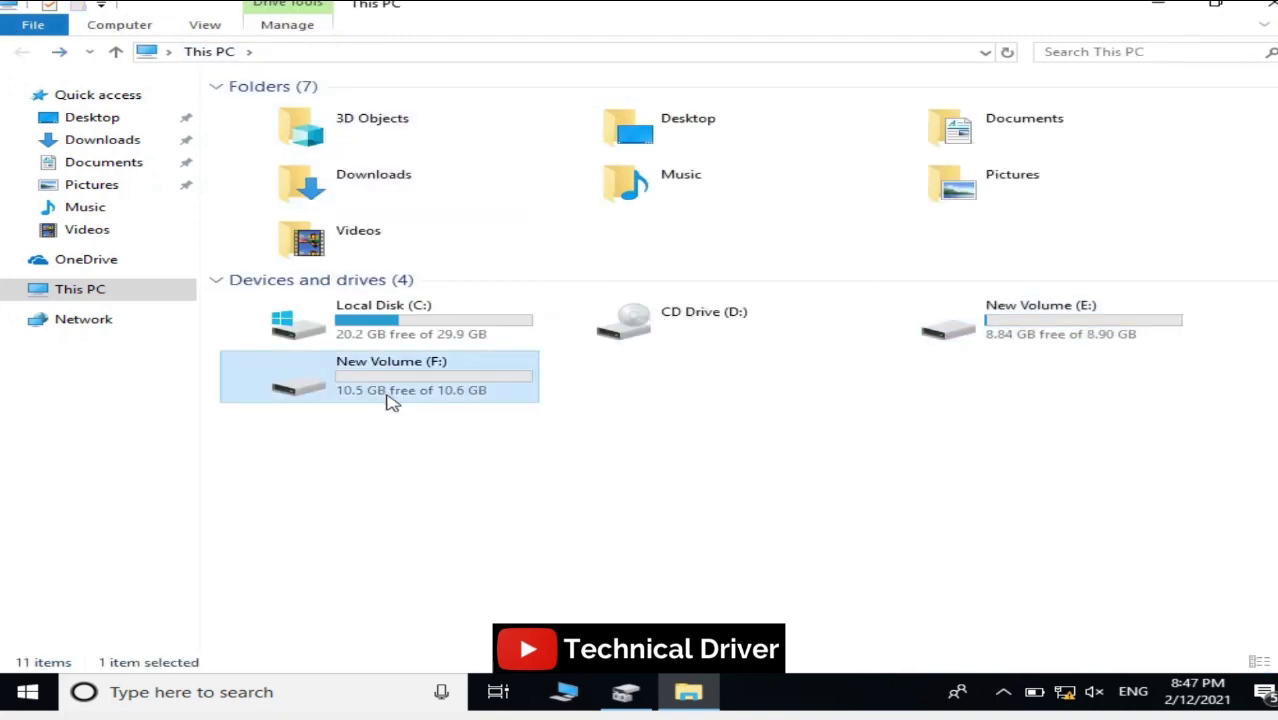
pyautogui.doubleClick(392, 372)
pyautogui.moveTo(100, 200)
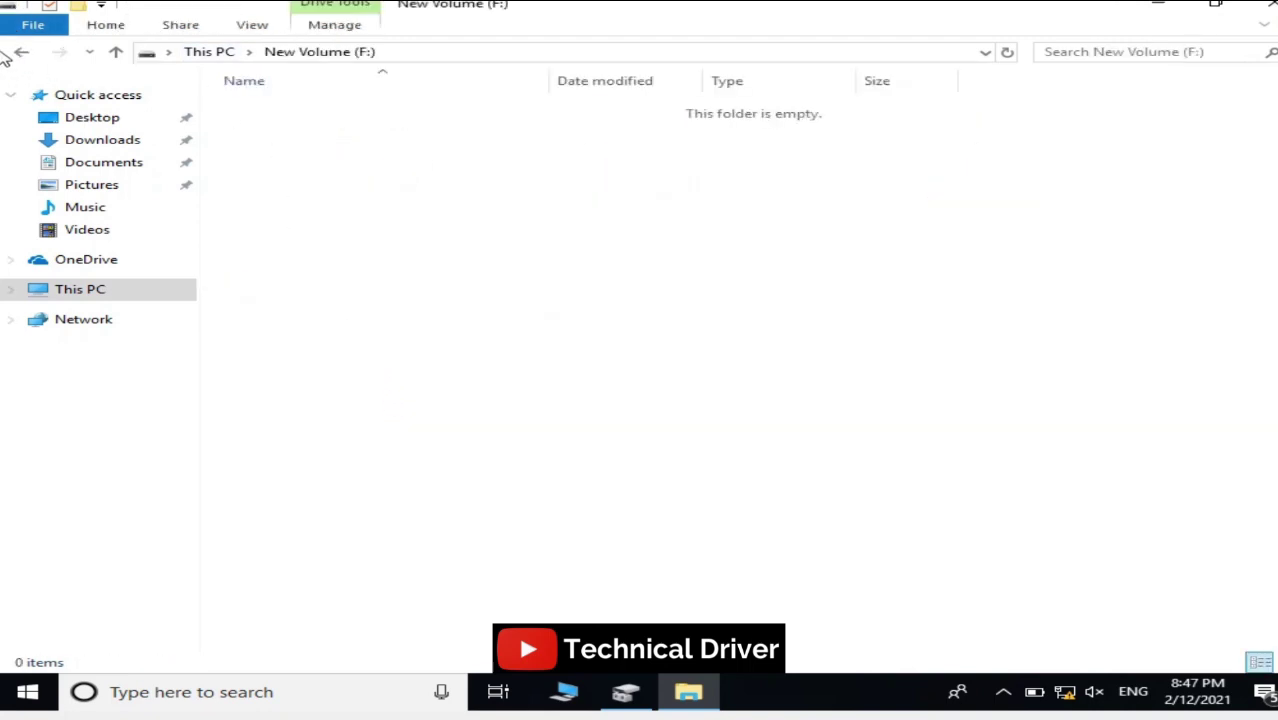
pyautogui.click(22, 54)
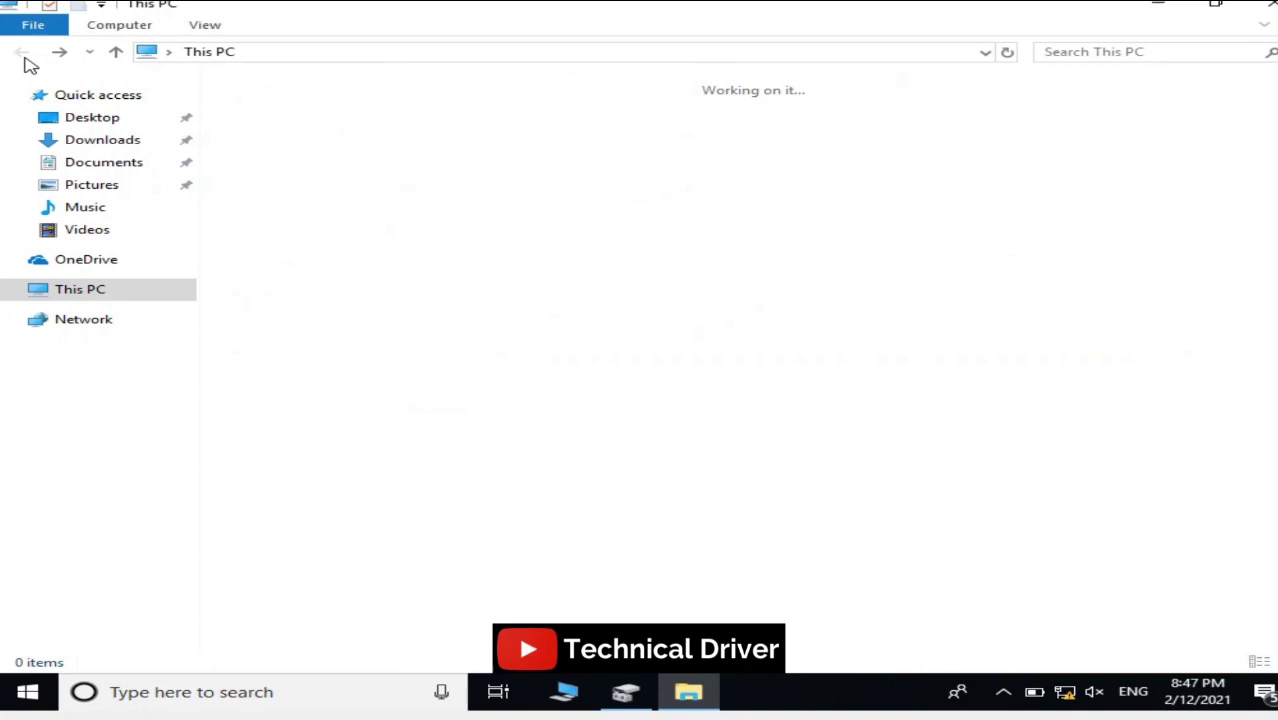
pyautogui.click(1134, 8)
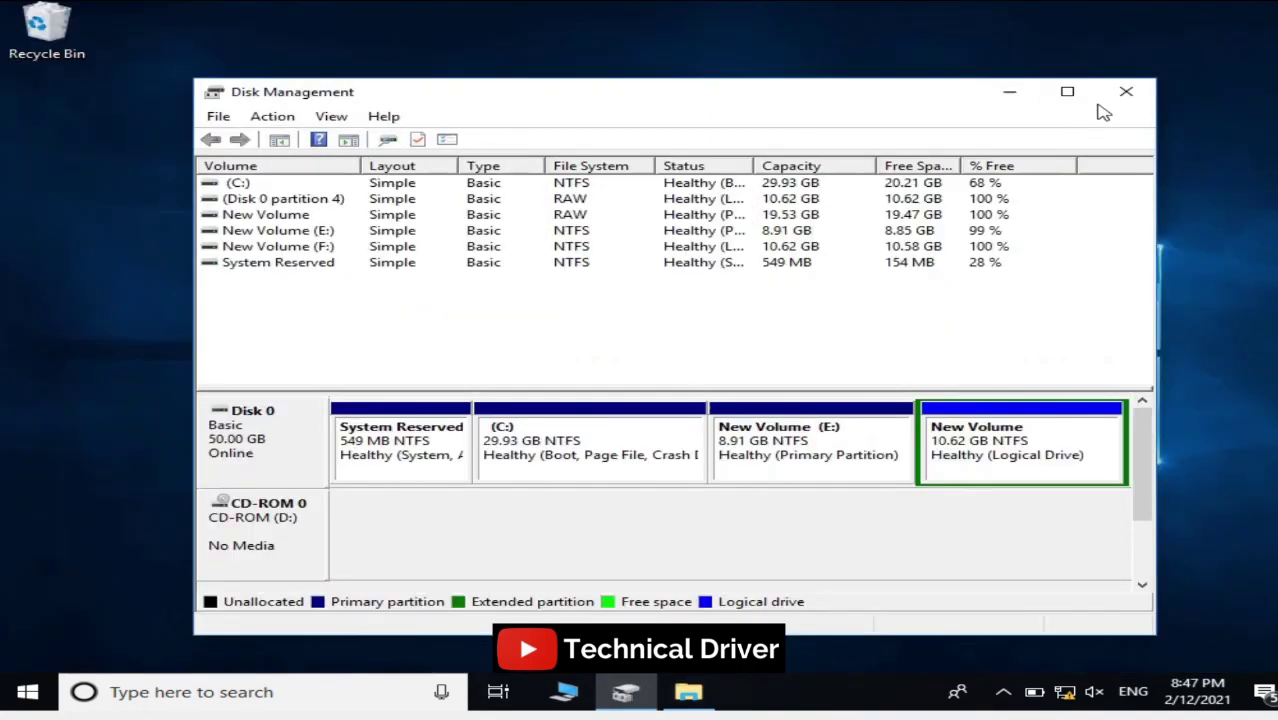
# Close Disk Management and cut the My backup folder from the desktop.
pyautogui.click(1125, 92)
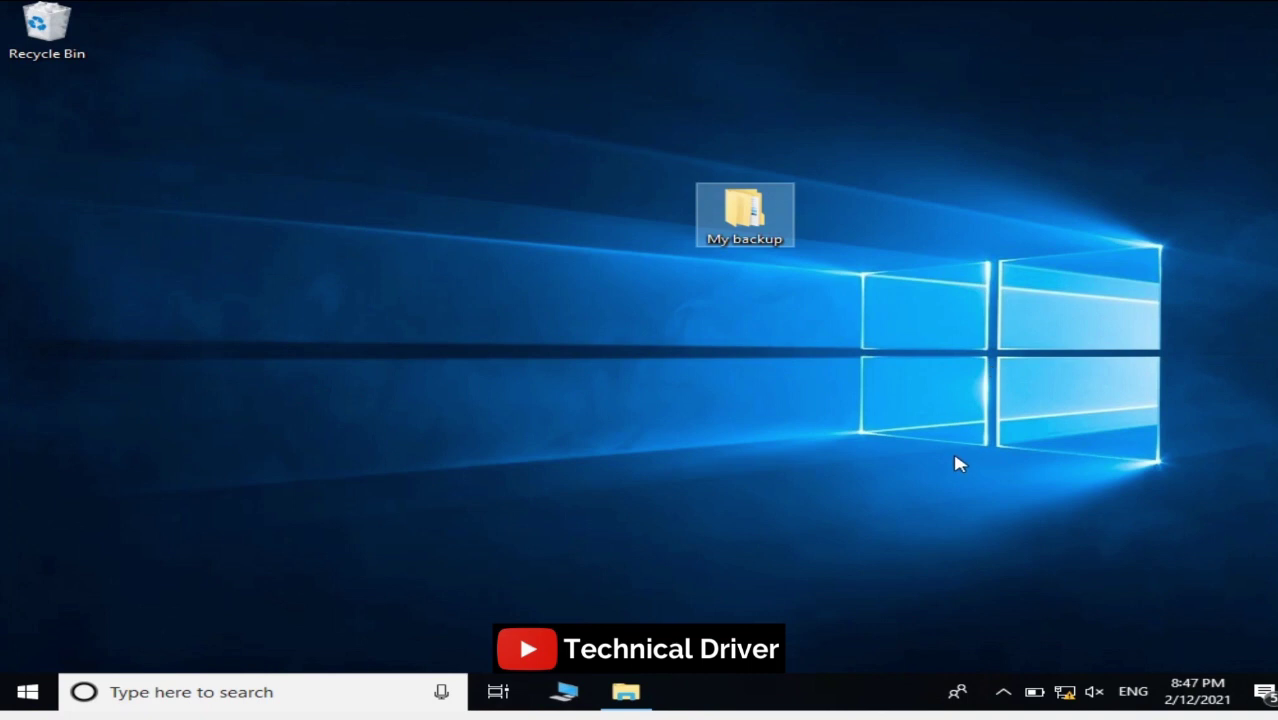
pyautogui.rightClick(765, 234)
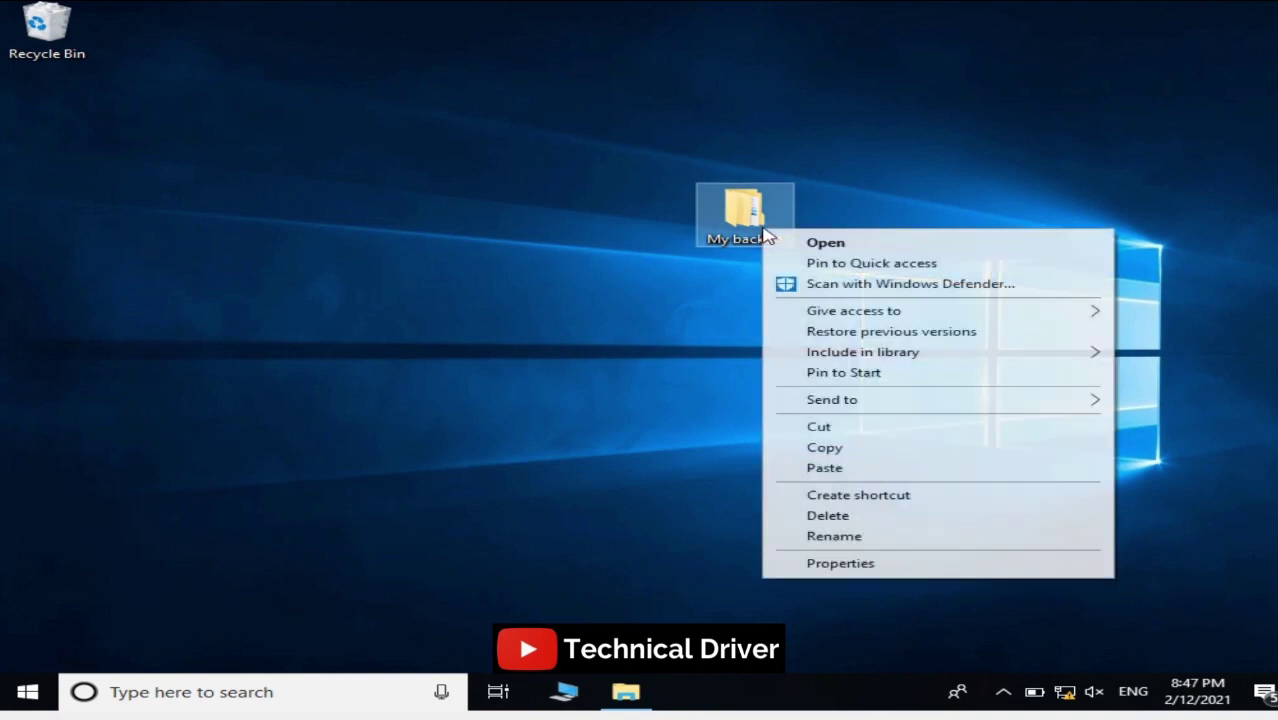
pyautogui.click(838, 430)
# Paste My backup into New Volume (E:) and close File Explorer.
pyautogui.click(625, 692)
pyautogui.doubleClick(1052, 324)
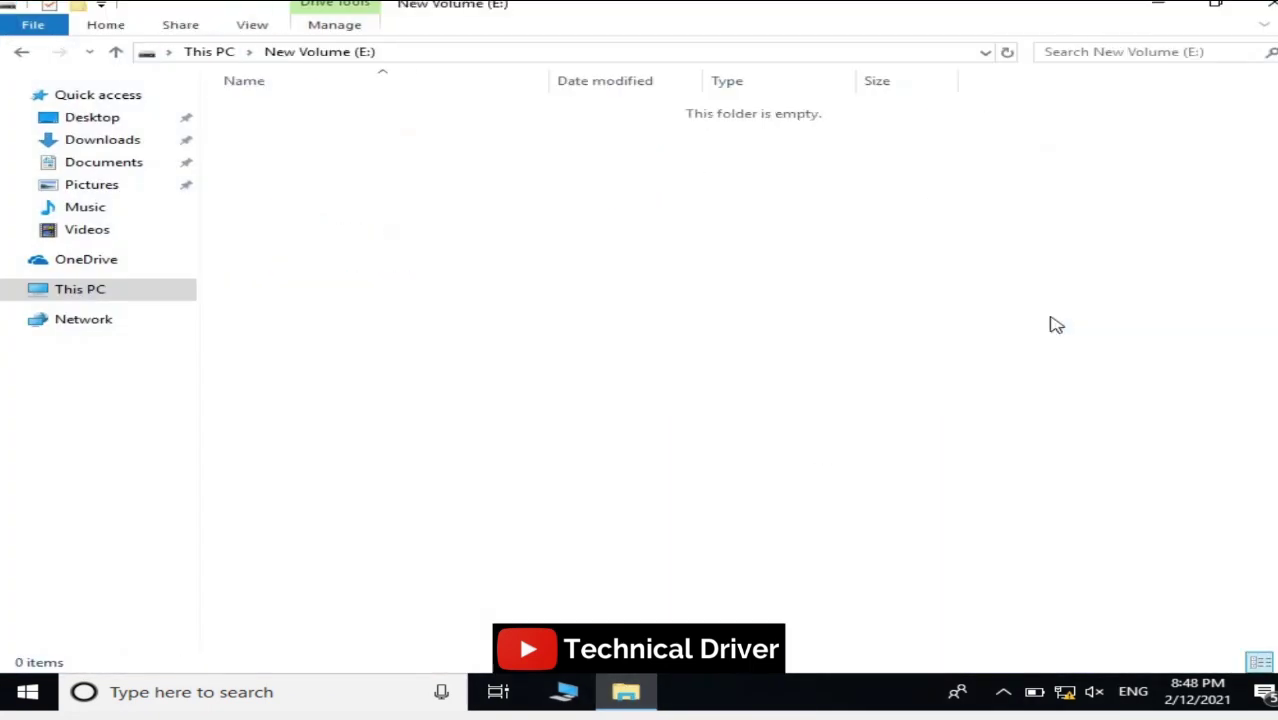
pyautogui.rightClick(685, 254)
pyautogui.click(748, 381)
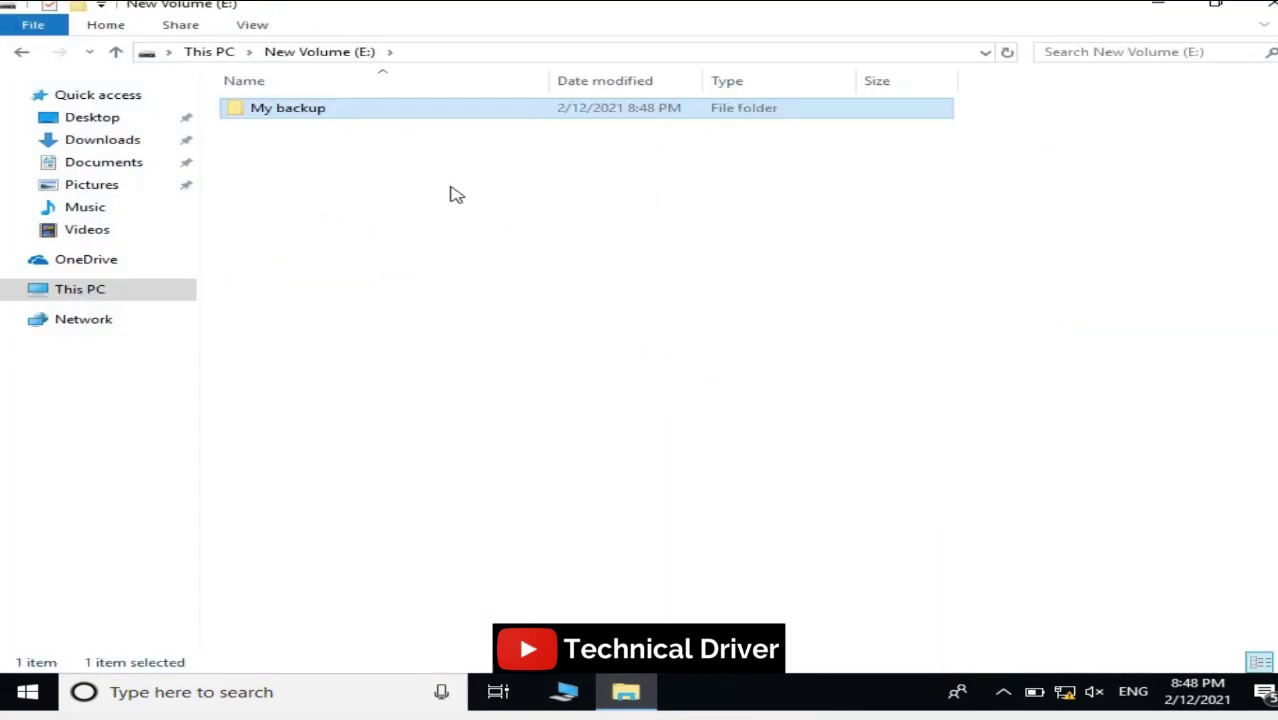
pyautogui.click(1262, 10)
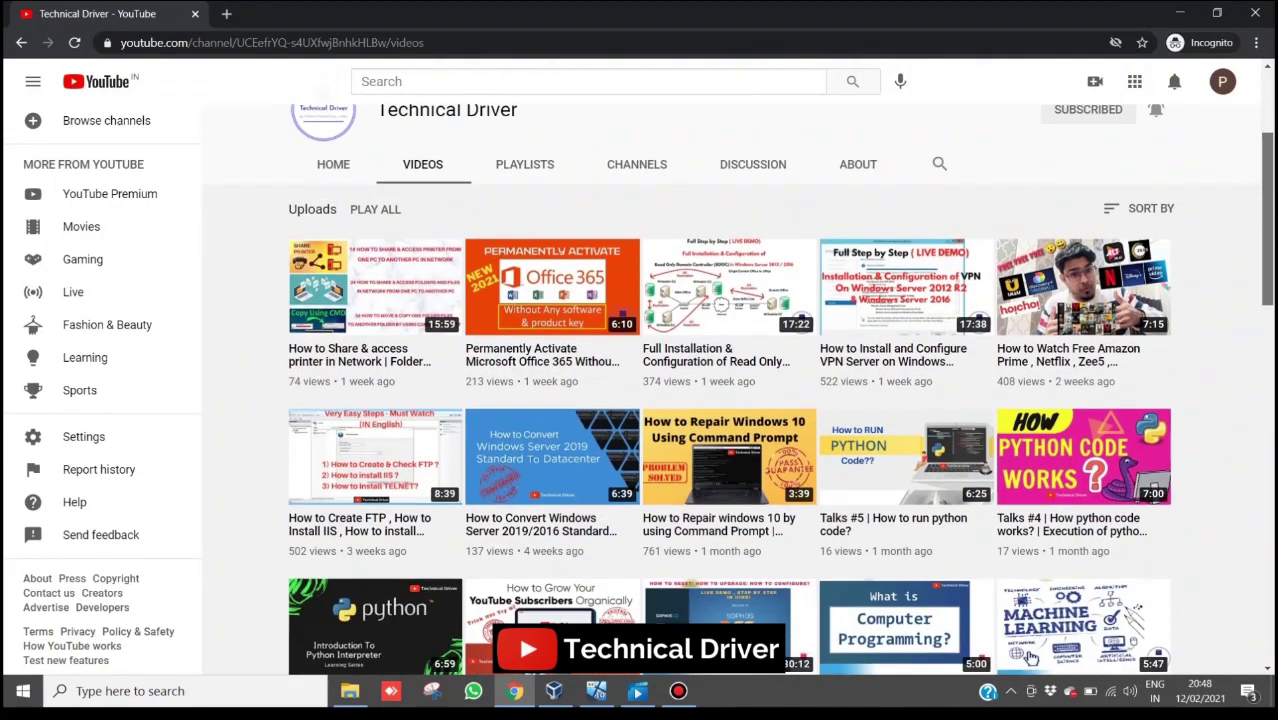
# Scroll through the Technical Driver uploads and back up to the channel banner.
pyautogui.scroll(-2, 1030, 296)
pyautogui.scroll(-2, 1030, 296)
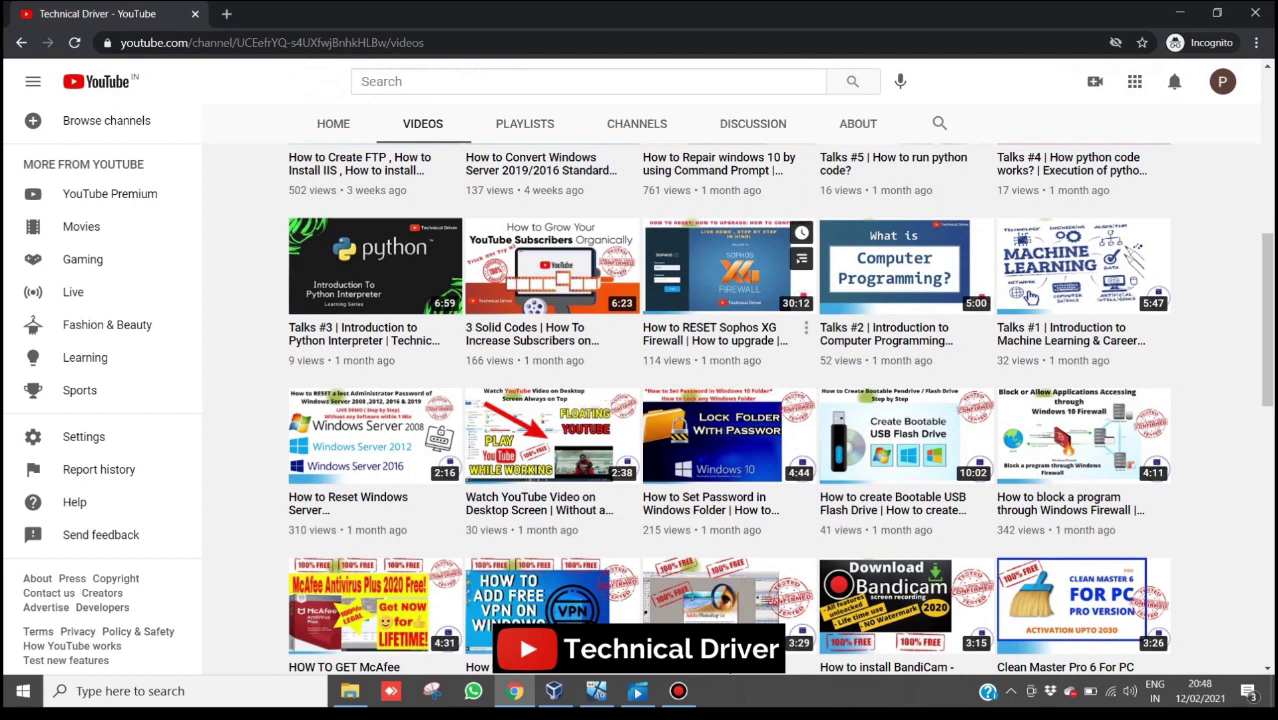
pyautogui.moveTo(1083, 266)
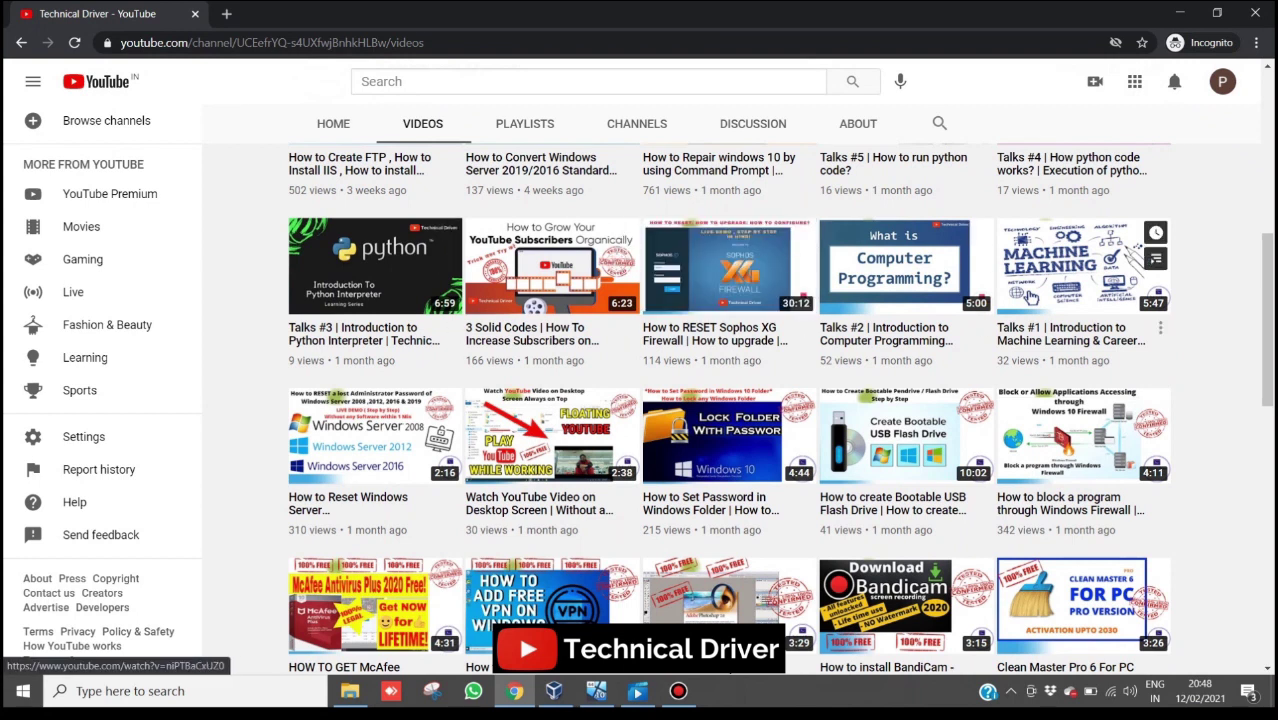
pyautogui.scroll(-2, 1032, 297)
pyautogui.scroll(-1, 1032, 297)
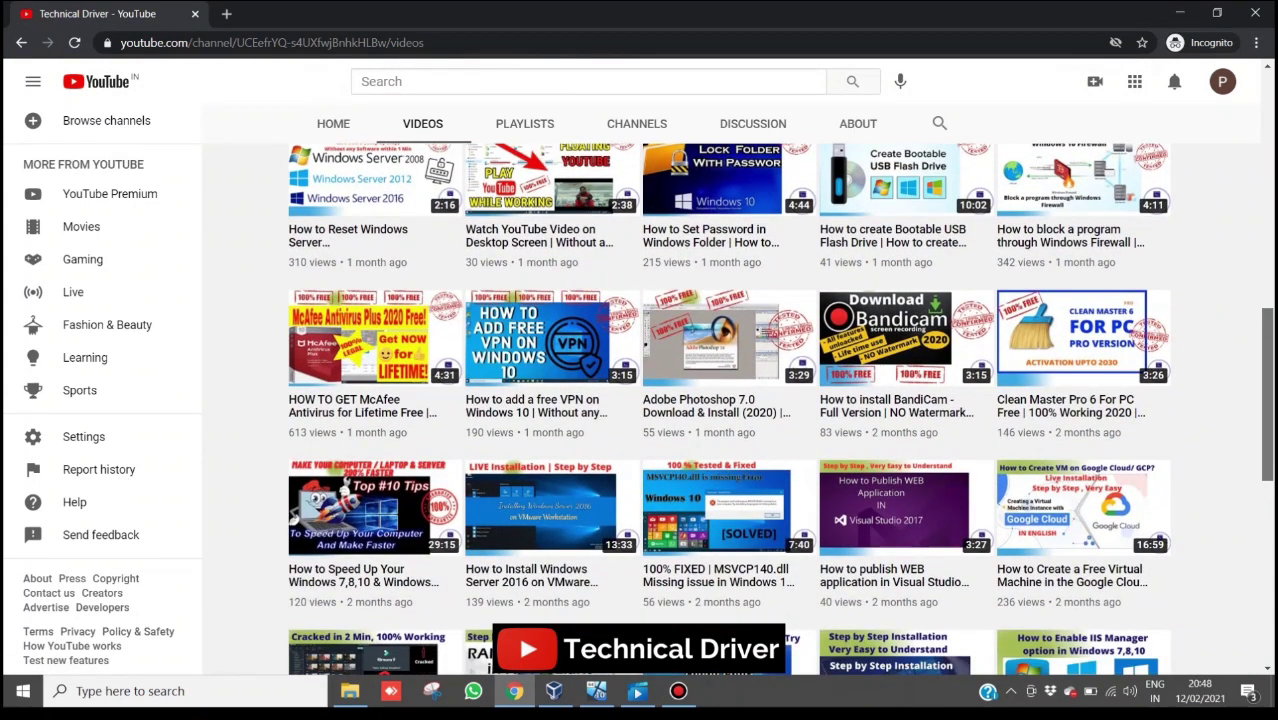
pyautogui.scroll(6, 1030, 583)
pyautogui.scroll(2, 1030, 583)
pyautogui.scroll(1, 1030, 583)
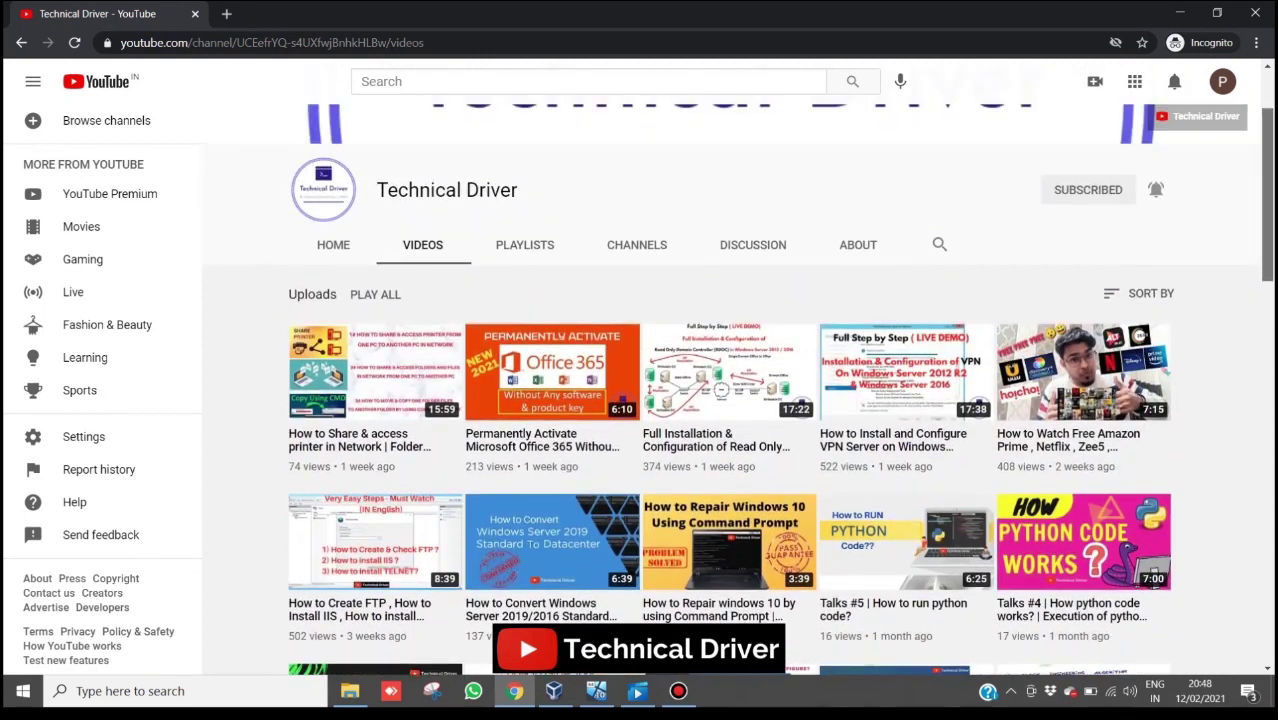
pyautogui.scroll(1, 1030, 583)
pyautogui.scroll(1, 1030, 583)
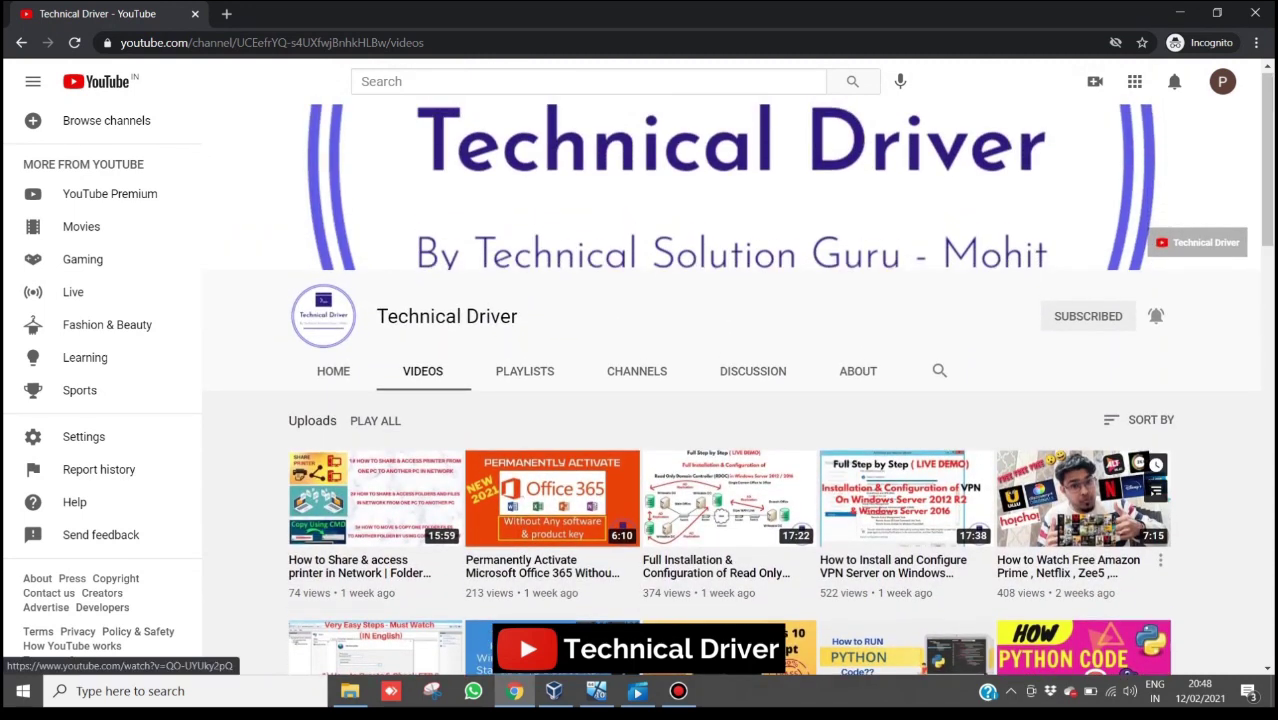